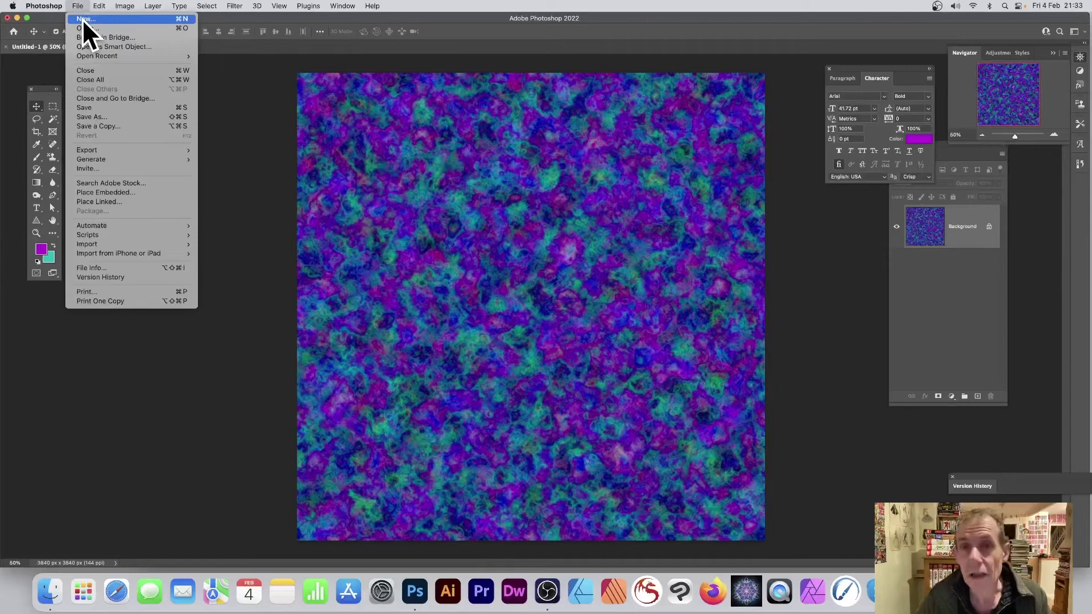
Create a new 3840×3840 px, 144 ppi document, entering 128*30 as the width.
{"action": "left_click", "coordinate": [83, 20]}
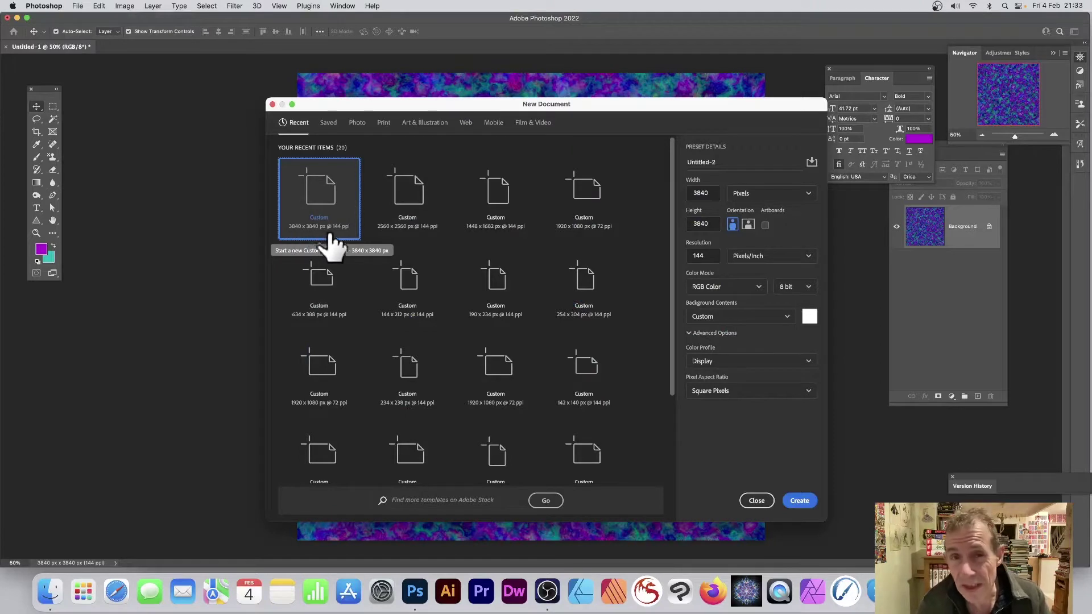
{"action": "double_click", "coordinate": [705, 193]}
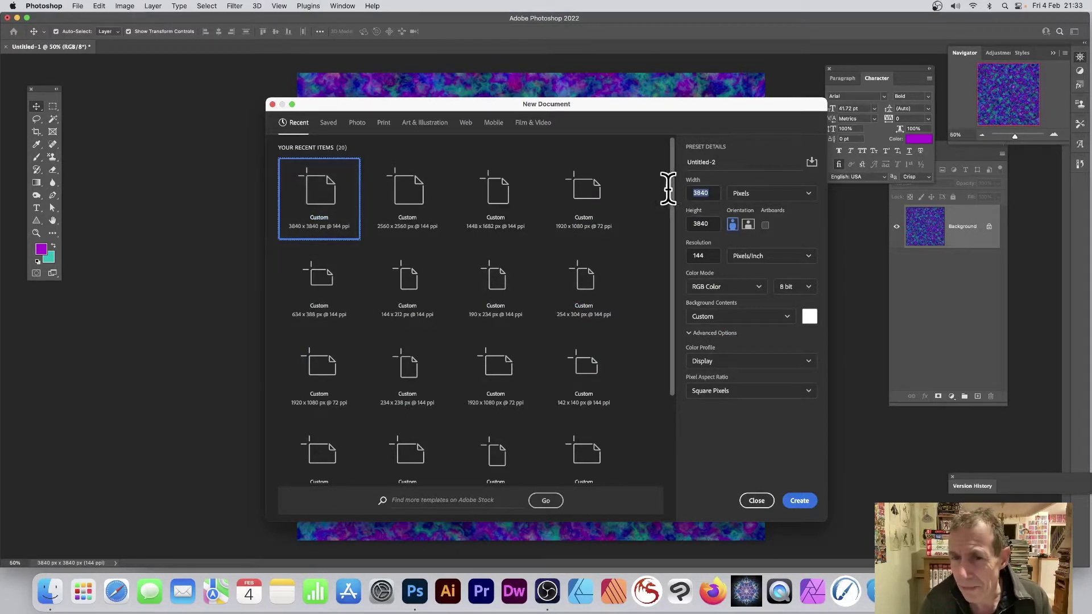
{"action": "type", "text": "128*"}
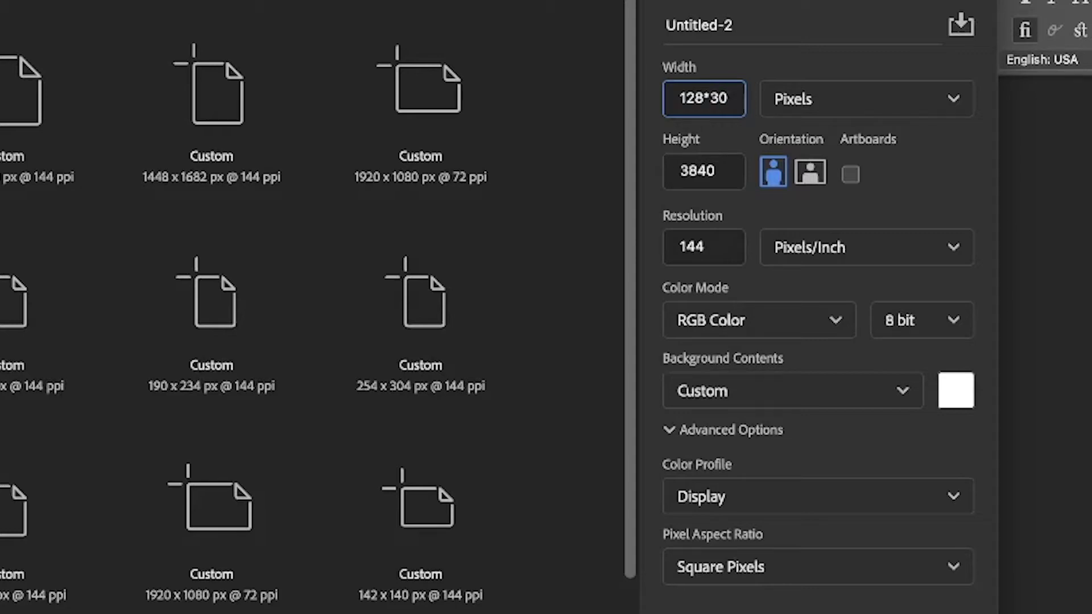
{"action": "key", "text": "Tab"}
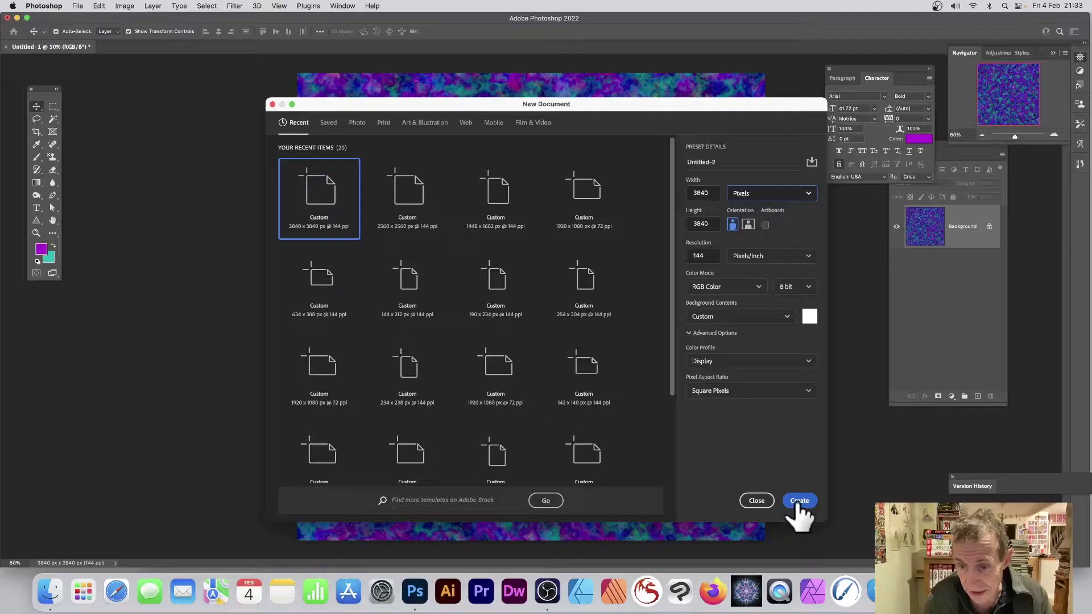
{"action": "left_click", "coordinate": [800, 500]}
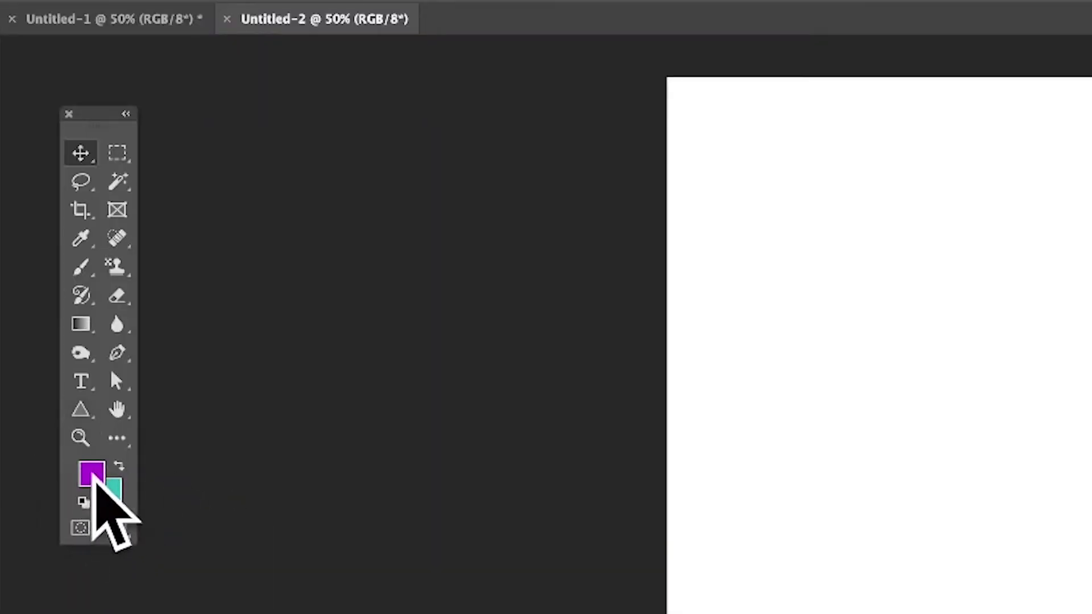
Set the foreground colour to black and the background colour to white.
{"action": "left_click", "coordinate": [95, 476]}
{"action": "mouse_move", "coordinate": [510, 230]}
{"action": "left_mouse_down"}
{"action": "mouse_move", "coordinate": [442, 279]}
{"action": "mouse_move", "coordinate": [455, 278]}
{"action": "left_mouse_up"}
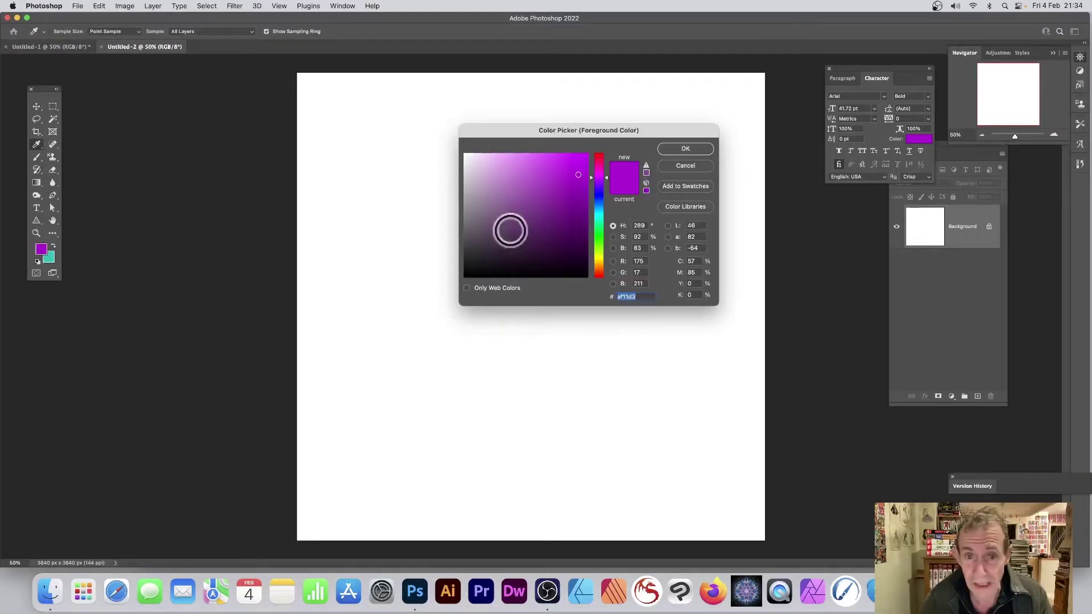
{"action": "left_click", "coordinate": [677, 148]}
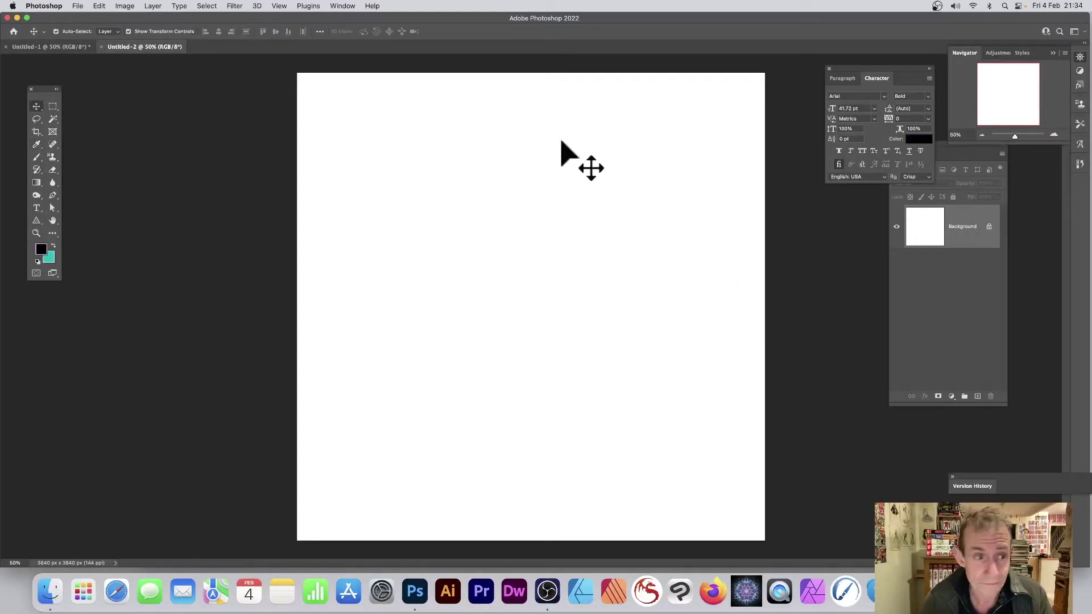
{"action": "left_click", "coordinate": [49, 259]}
{"action": "left_click", "coordinate": [442, 142]}
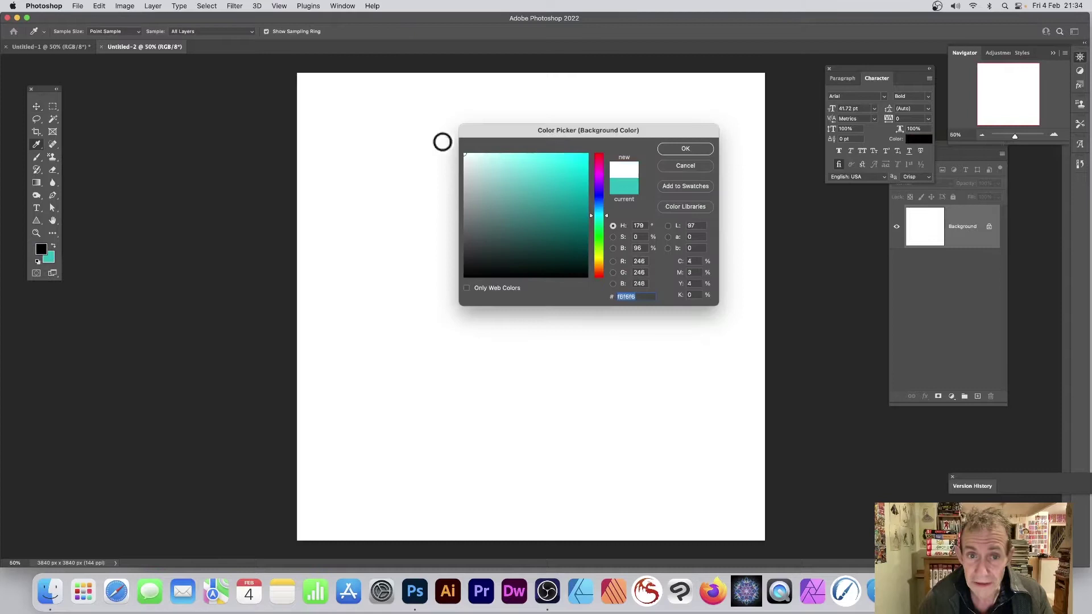
{"action": "left_click", "coordinate": [677, 150]}
{"action": "key", "text": "v"}
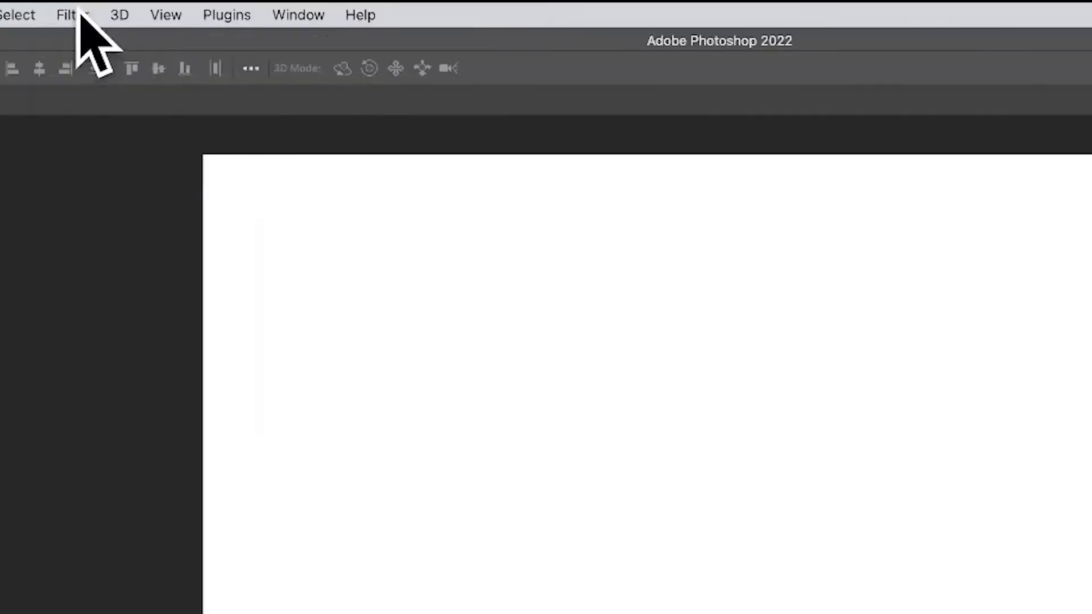
Render Difference Clouds on the white canvas as a test, then undo it.
{"action": "left_click", "coordinate": [236, 6]}
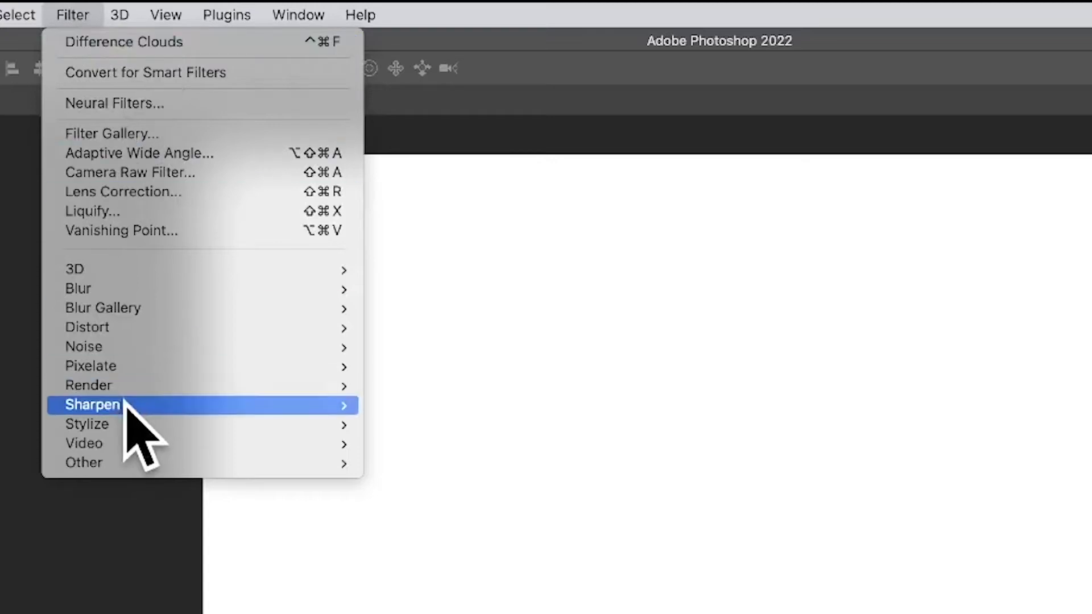
{"action": "mouse_move", "coordinate": [140, 386]}
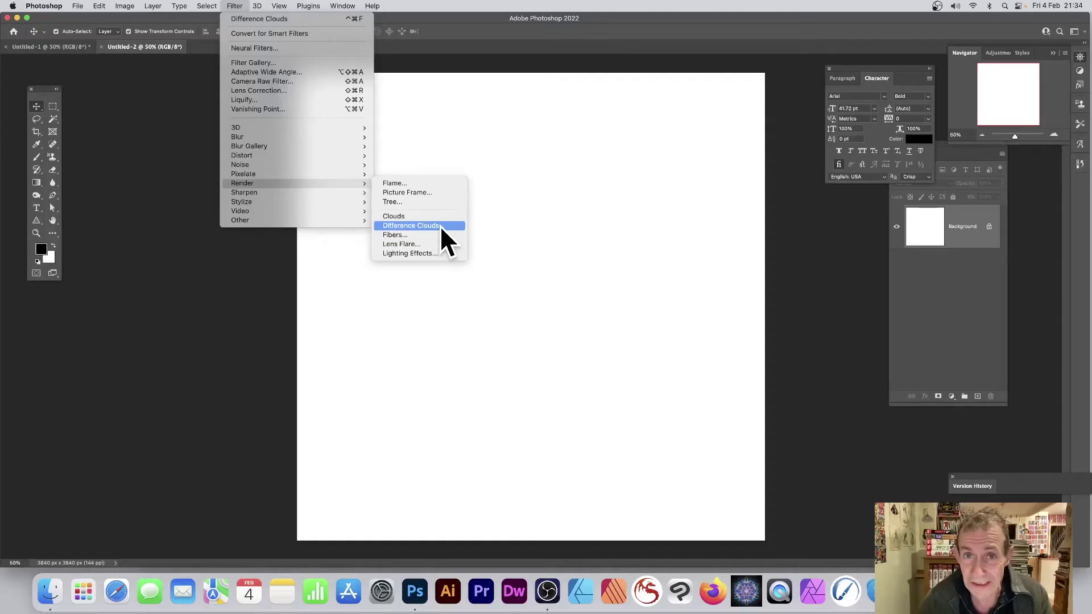
{"action": "left_click", "coordinate": [439, 225]}
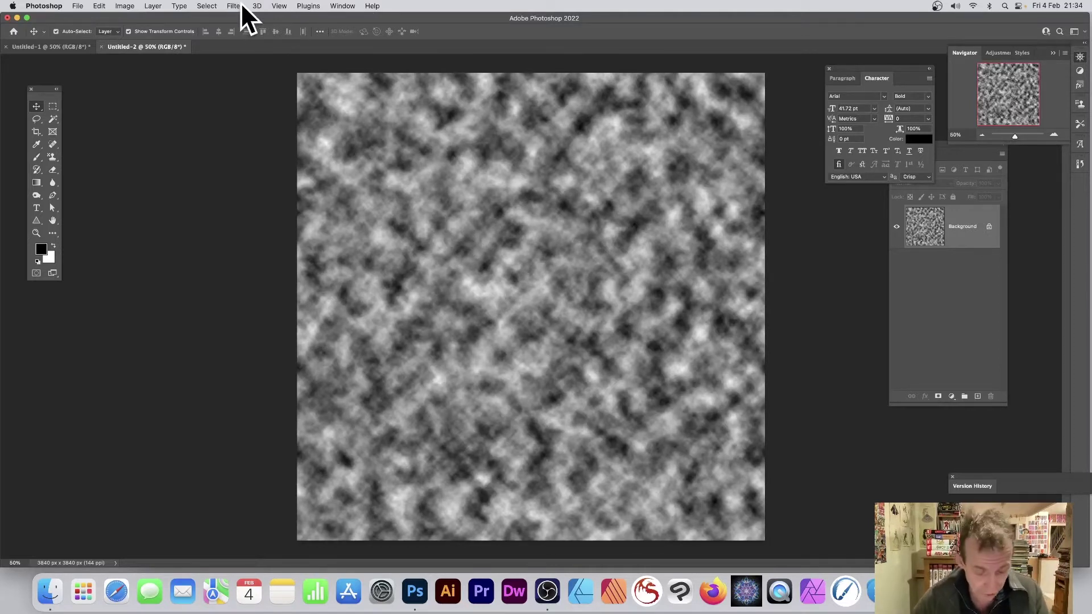
{"action": "key", "text": "super+z"}
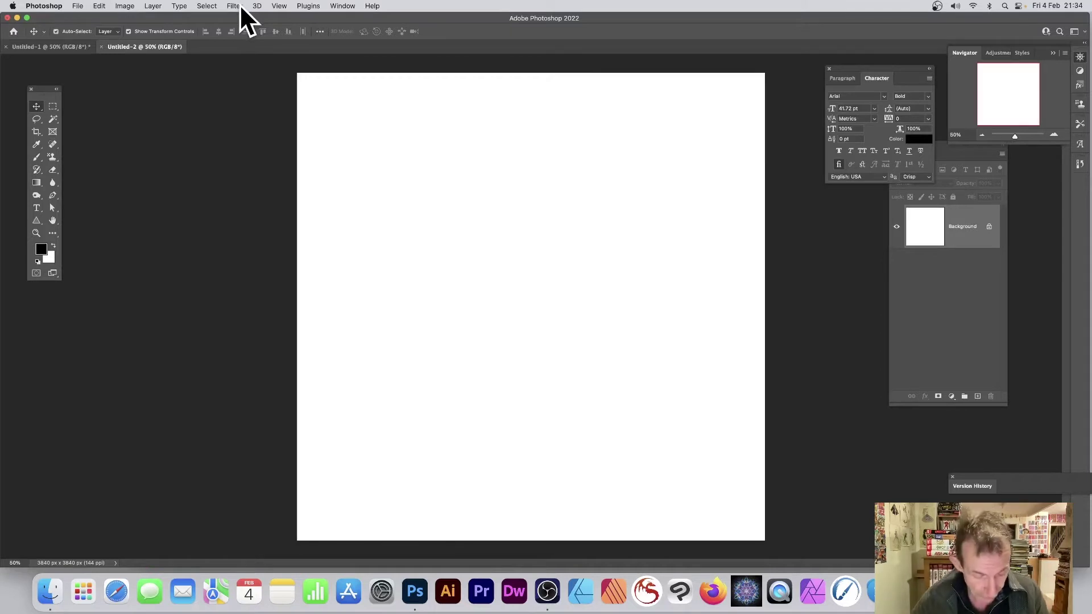
{"action": "left_click", "coordinate": [235, 7]}
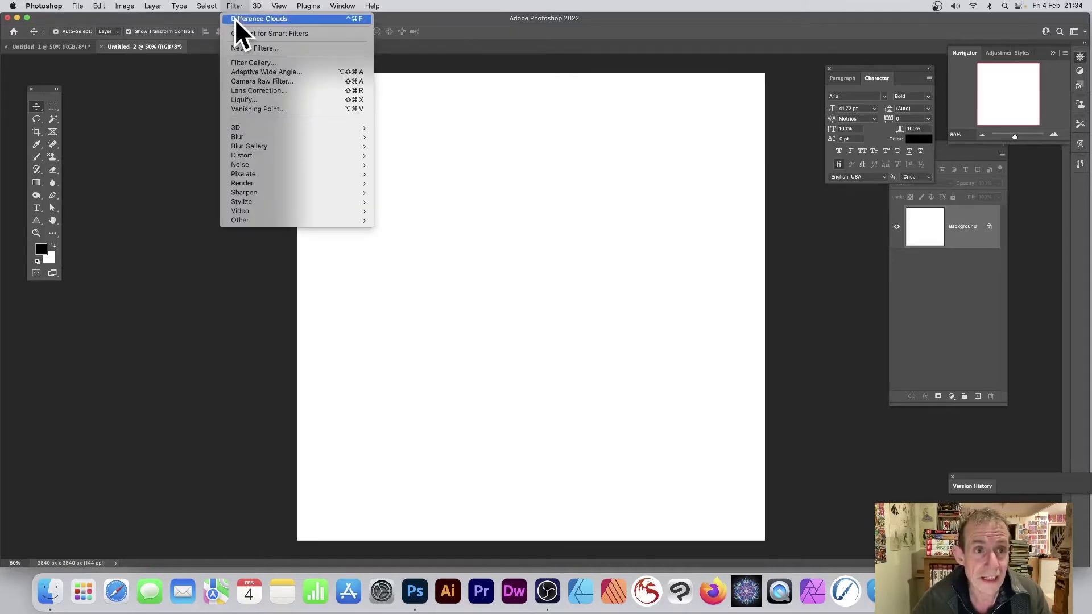
Apply Difference Clouds seven times in a row to build dense black-and-white veins.
{"action": "left_click", "coordinate": [237, 19]}
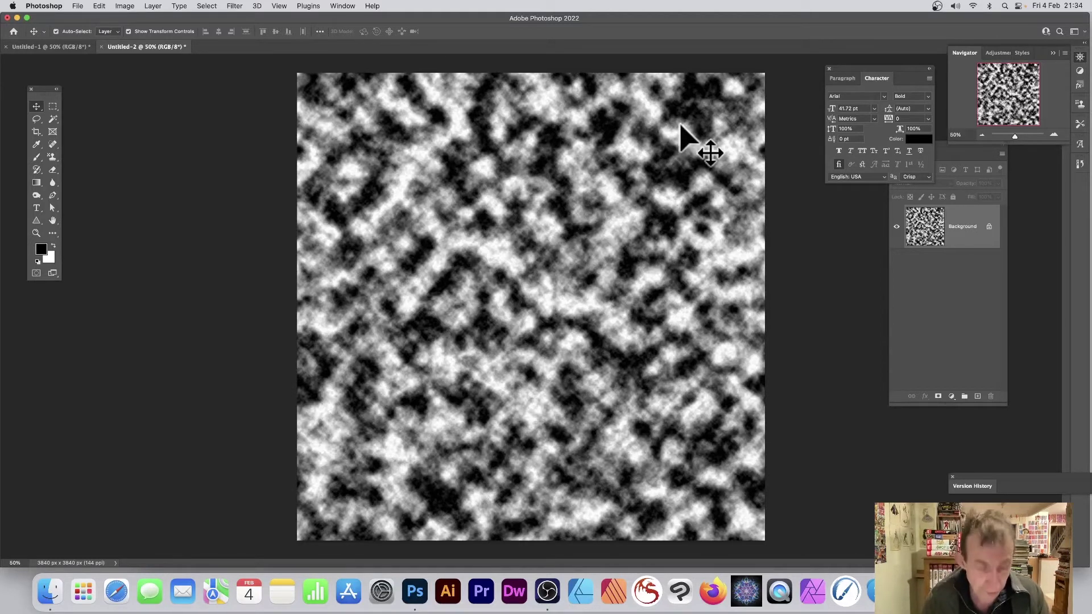
{"action": "left_click", "coordinate": [240, 6]}
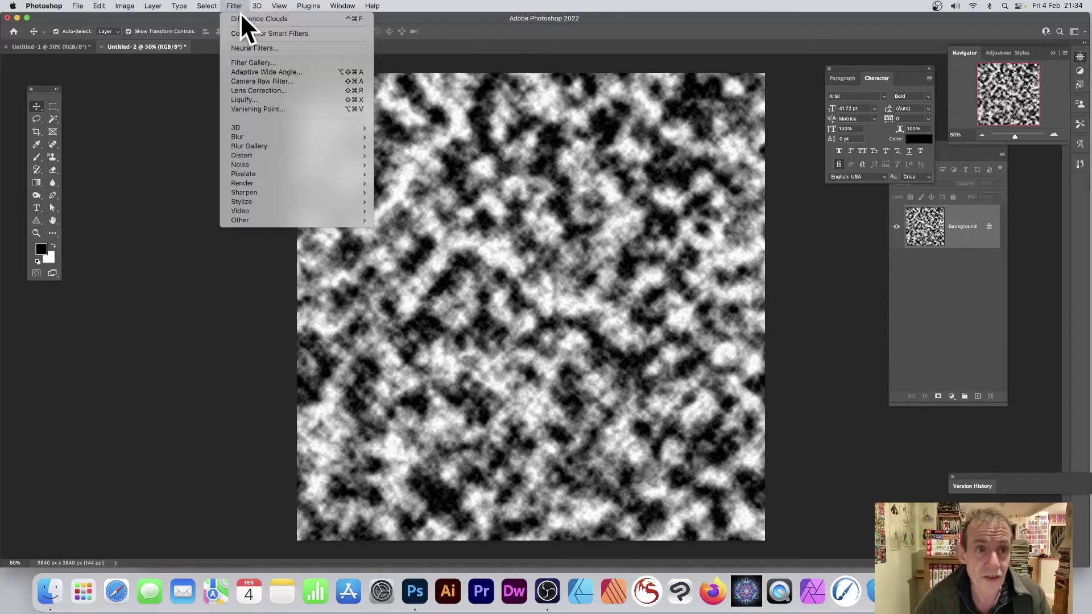
{"action": "left_click", "coordinate": [242, 19]}
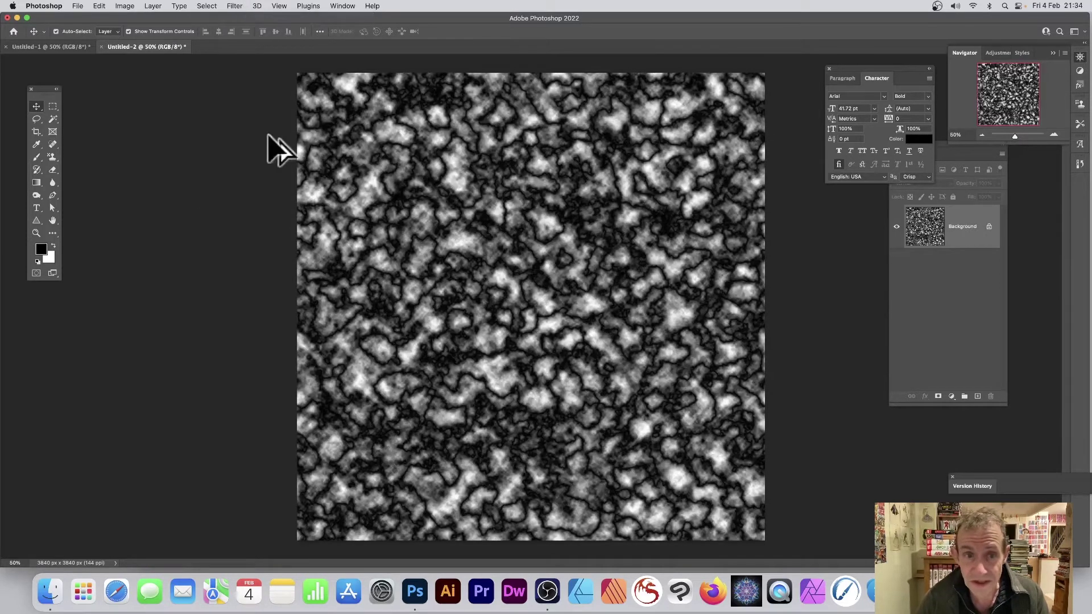
{"action": "left_click", "coordinate": [235, 7]}
{"action": "left_click", "coordinate": [251, 18]}
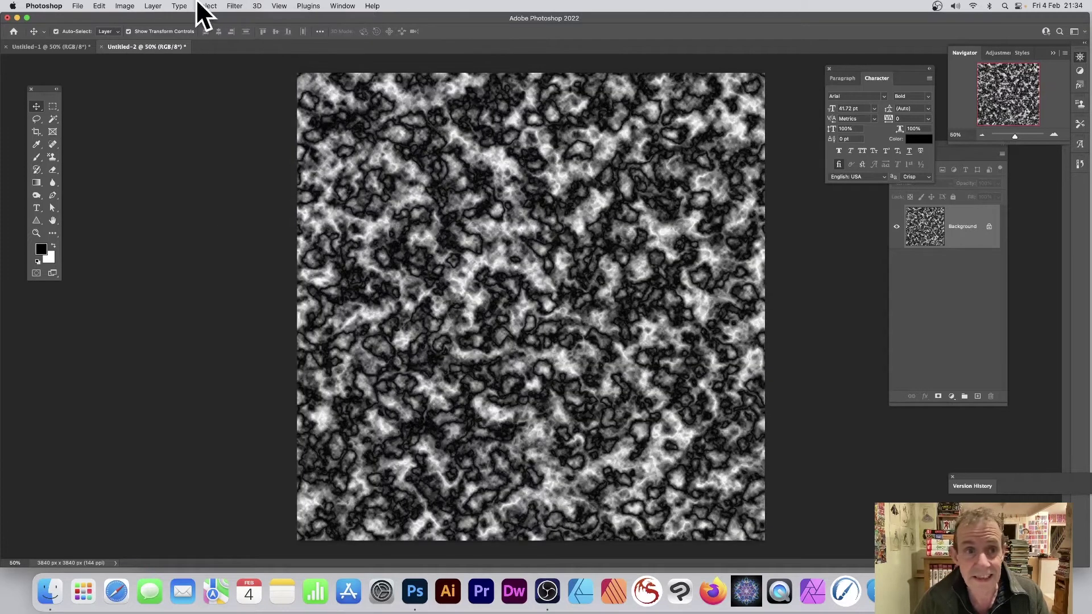
{"action": "left_click", "coordinate": [238, 6]}
{"action": "left_click", "coordinate": [240, 20]}
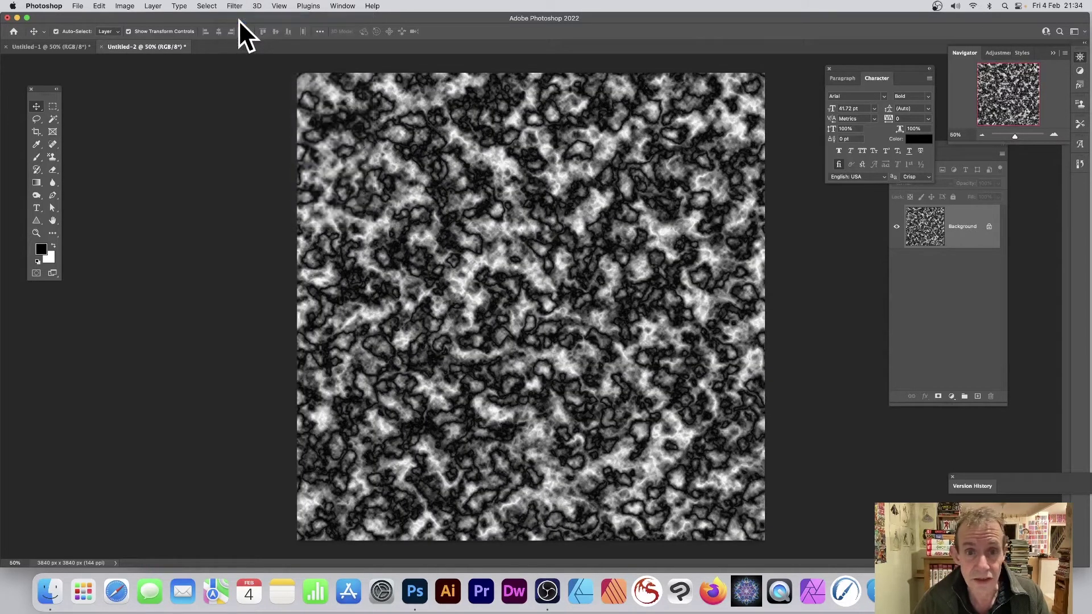
{"action": "left_click", "coordinate": [235, 6]}
{"action": "left_click", "coordinate": [237, 20]}
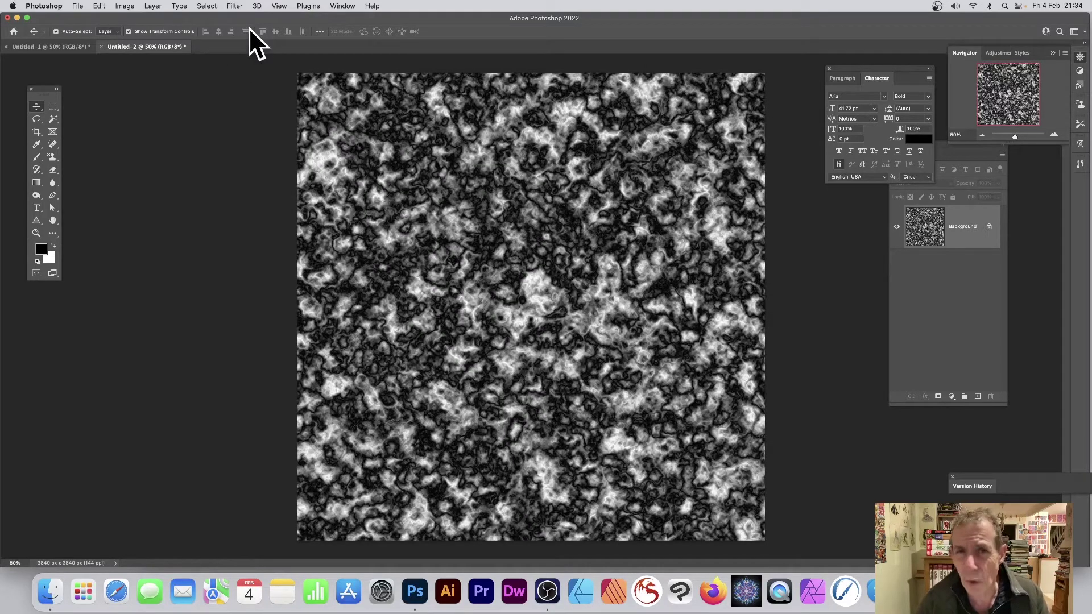
{"action": "left_click", "coordinate": [236, 7]}
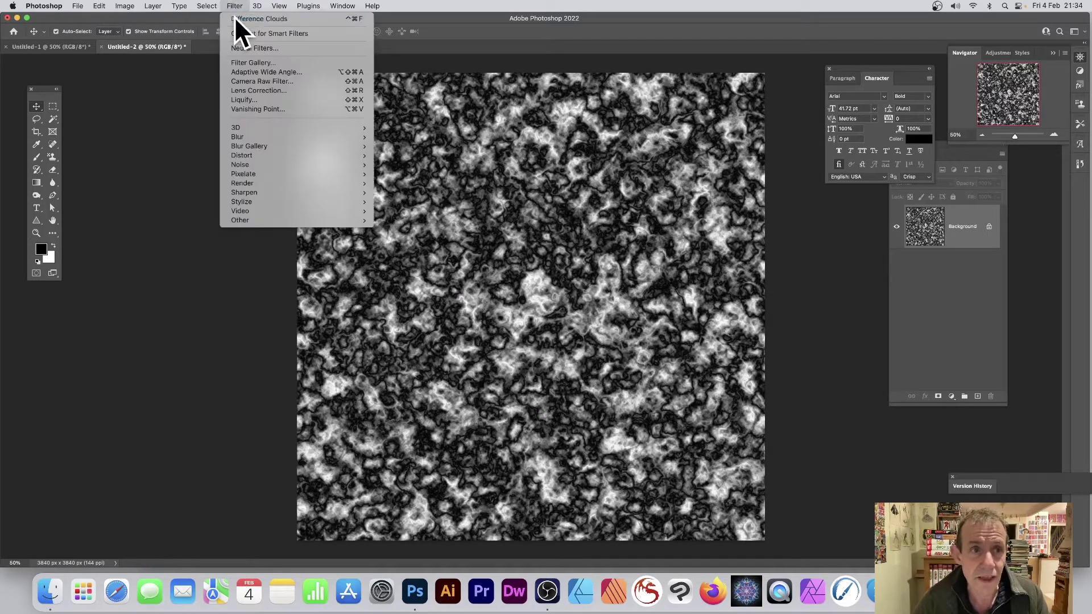
{"action": "left_click", "coordinate": [240, 20]}
{"action": "left_click", "coordinate": [236, 7]}
{"action": "left_click", "coordinate": [239, 20]}
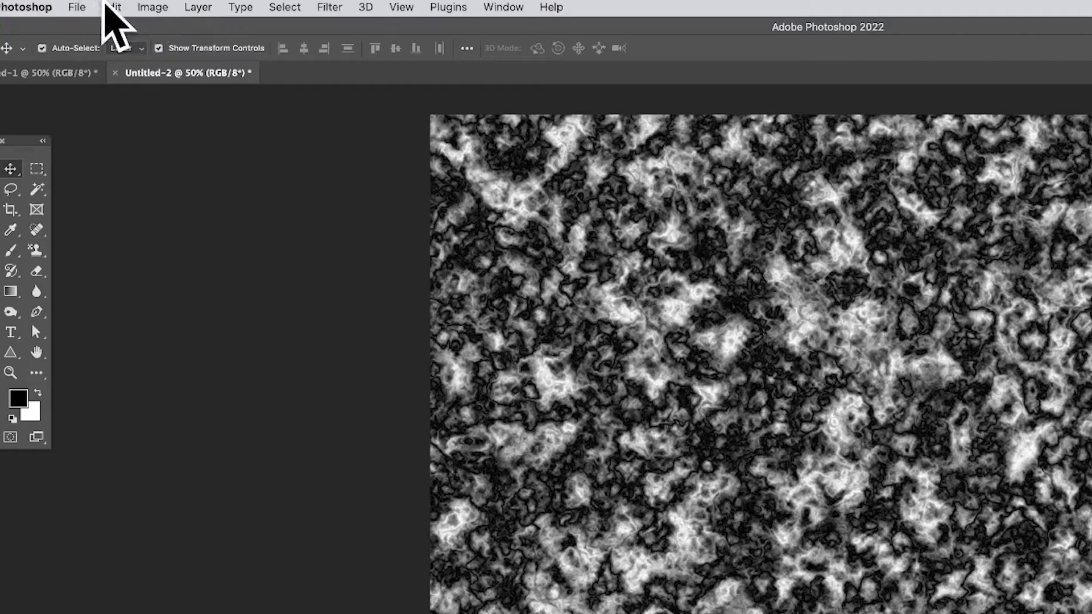
{"action": "left_click", "coordinate": [101, 5]}
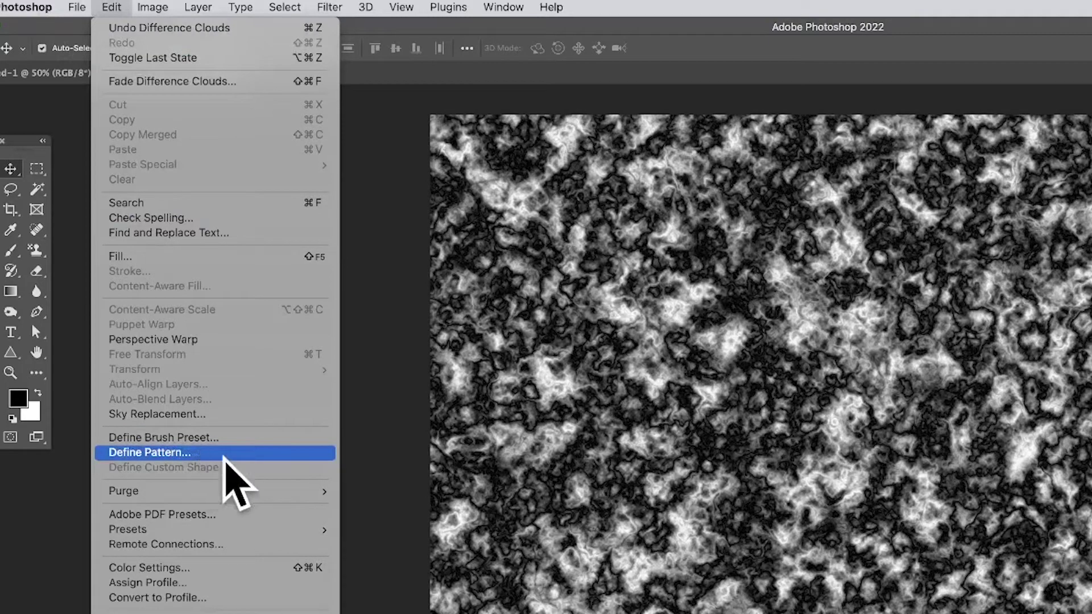
{"action": "left_click", "coordinate": [757, 455]}
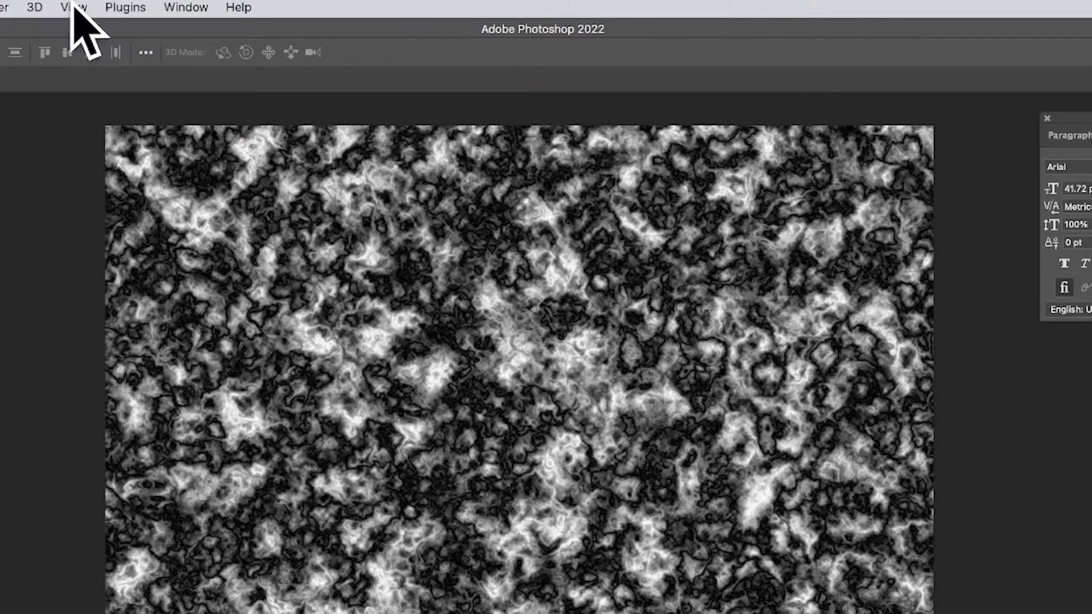
{"action": "left_click", "coordinate": [74, 7]}
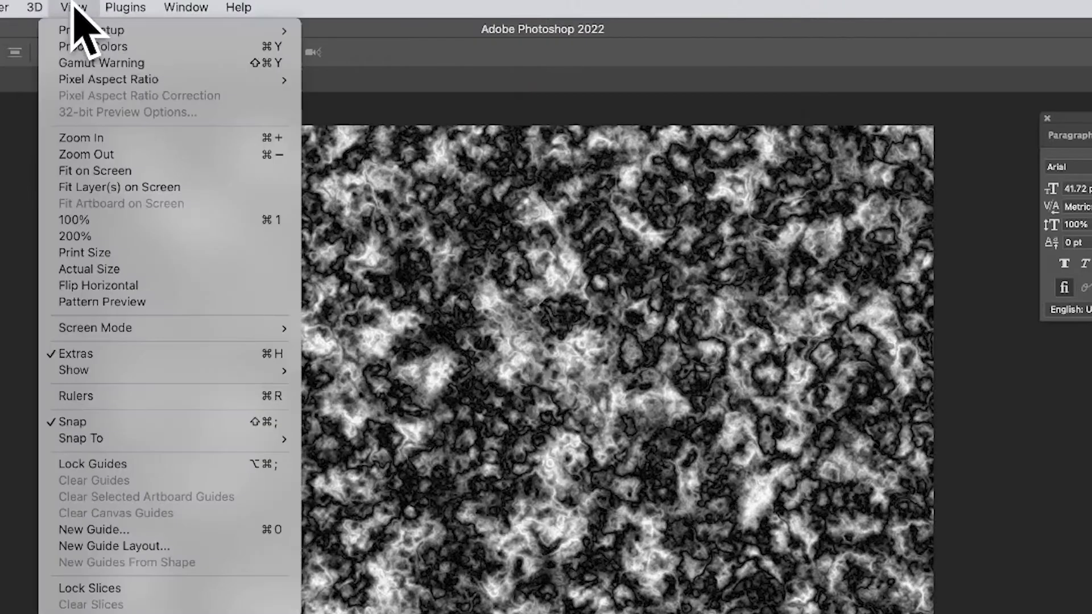
{"action": "left_click", "coordinate": [114, 302]}
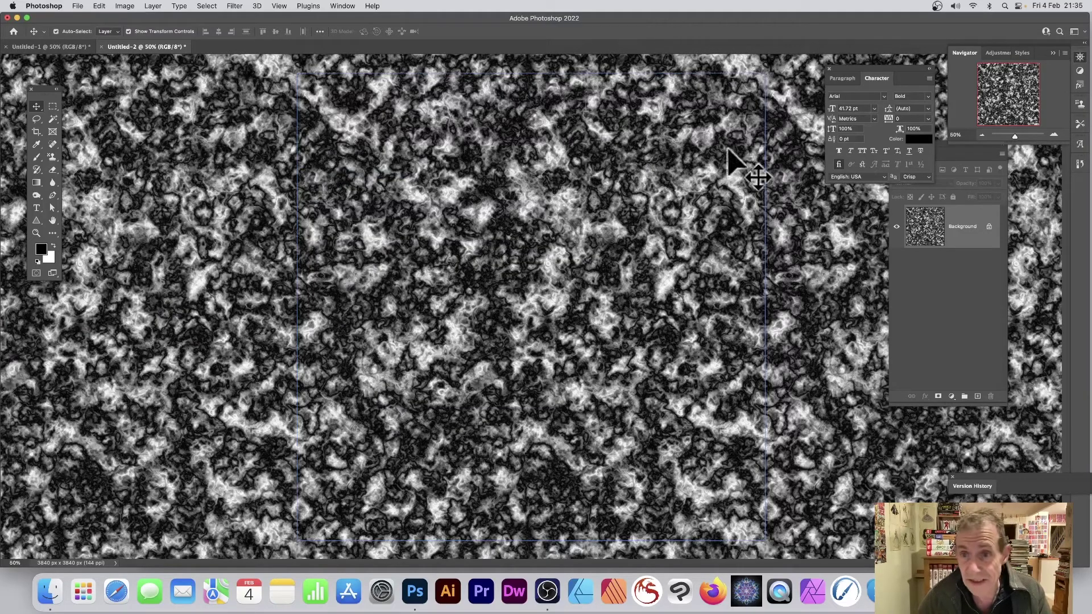
{"action": "left_click_drag", "start_coordinate": [1019, 137], "coordinate": [1011, 136]}
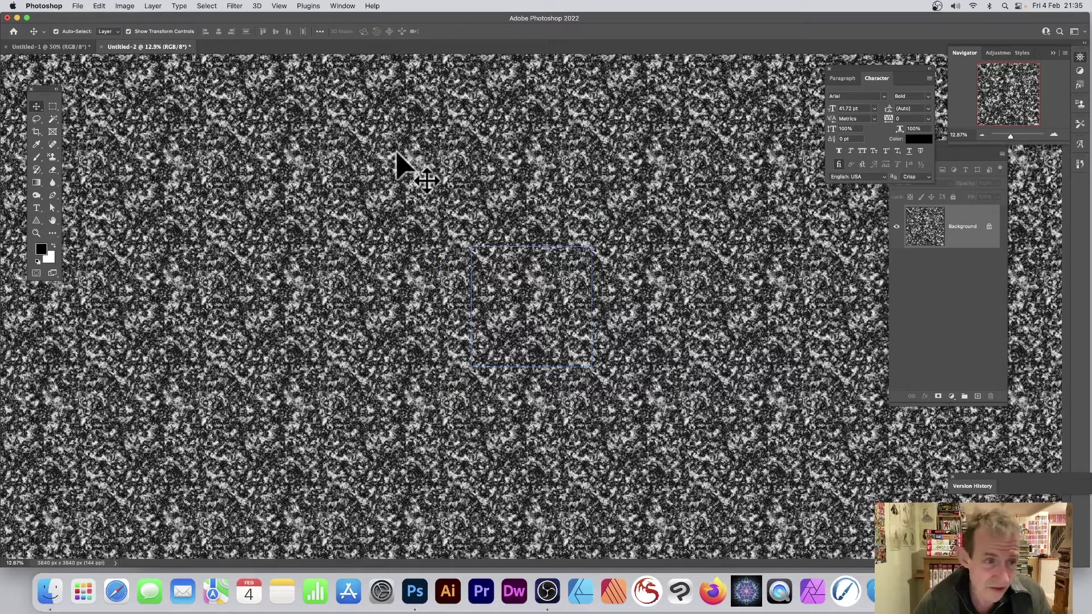
{"action": "left_click_drag", "start_coordinate": [1008, 136], "coordinate": [1014, 136]}
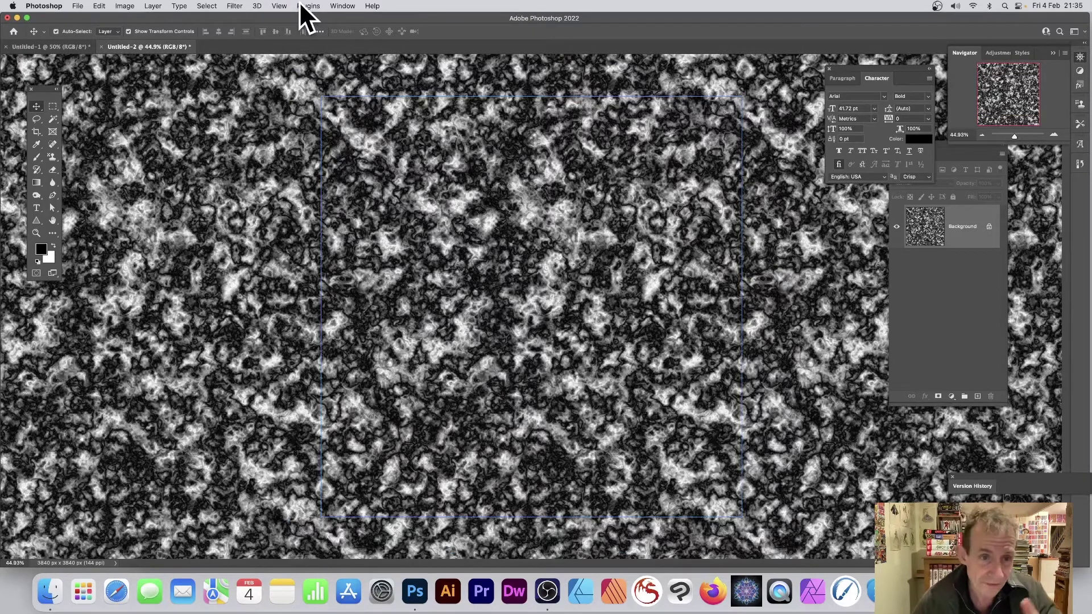
{"action": "left_click", "coordinate": [281, 5]}
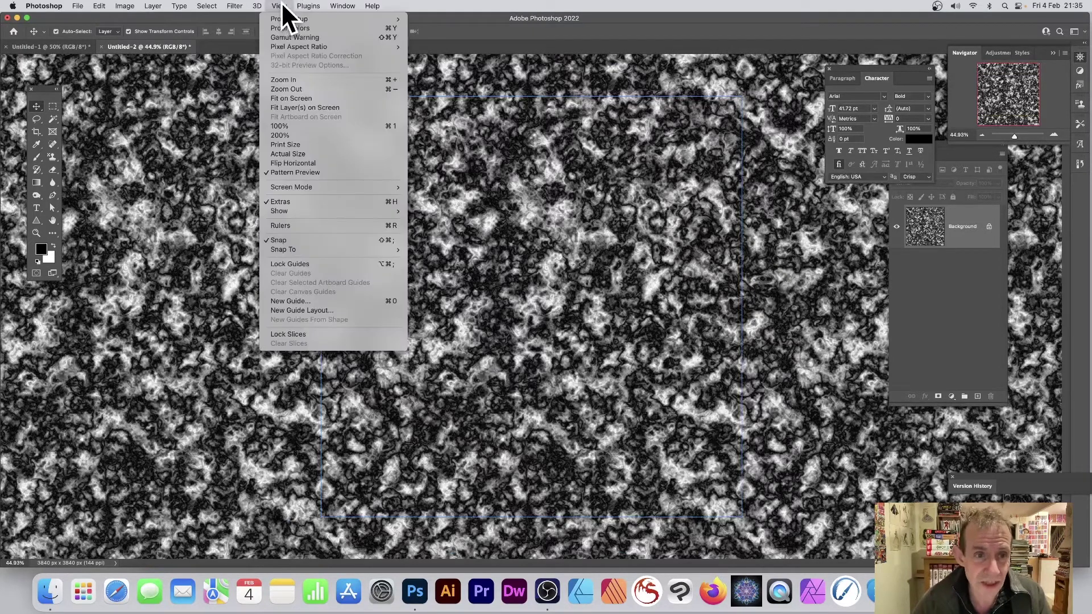
{"action": "left_click", "coordinate": [290, 171]}
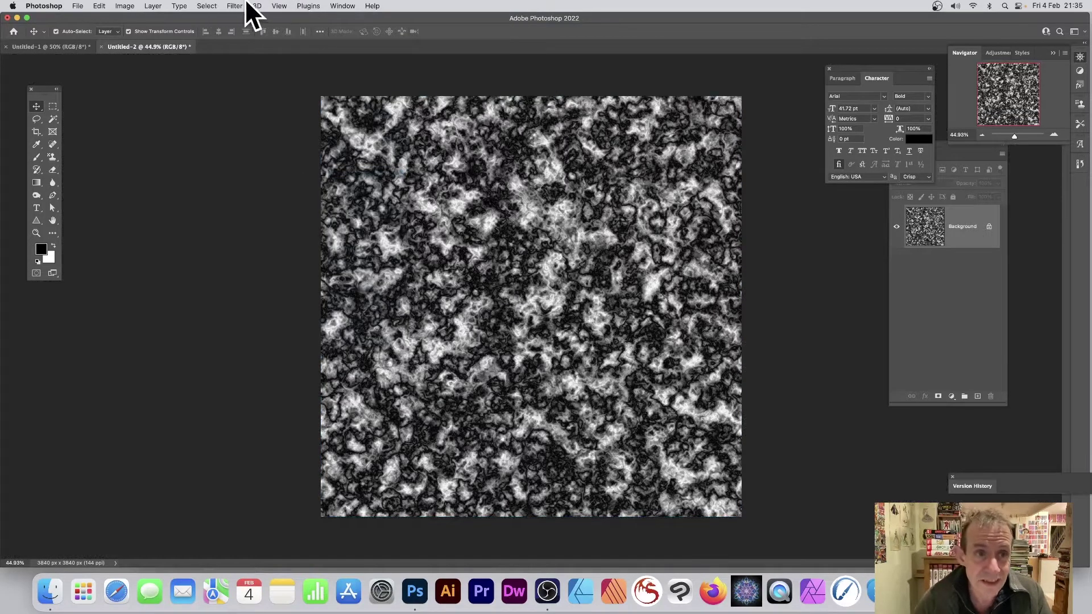
Re-render Difference Clouds for a new texture and set the foreground colour to purple ab12ce.
{"action": "left_click", "coordinate": [234, 7]}
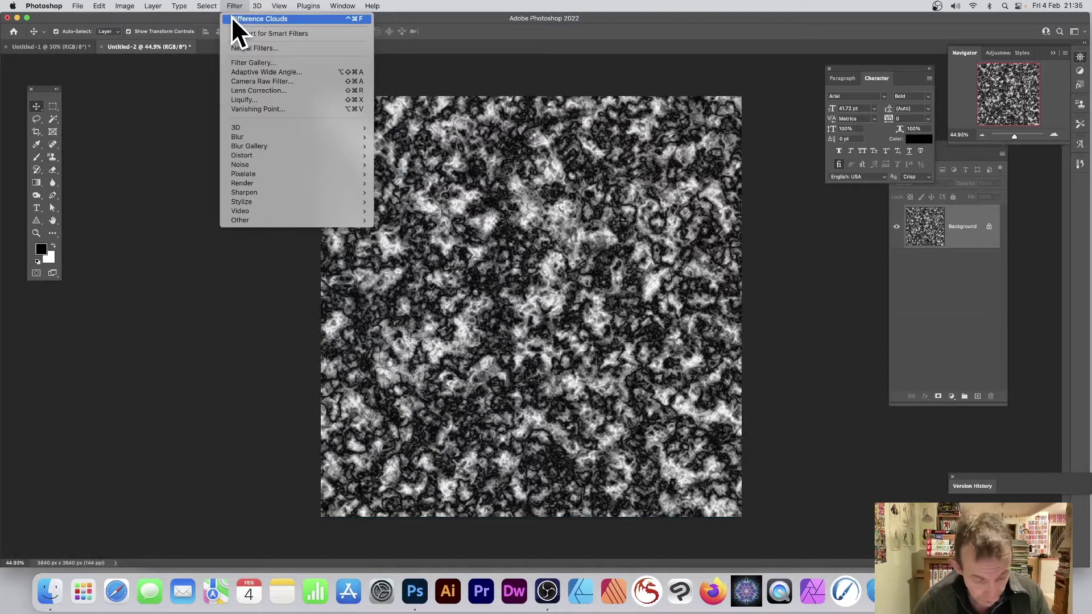
{"action": "left_click", "coordinate": [238, 19]}
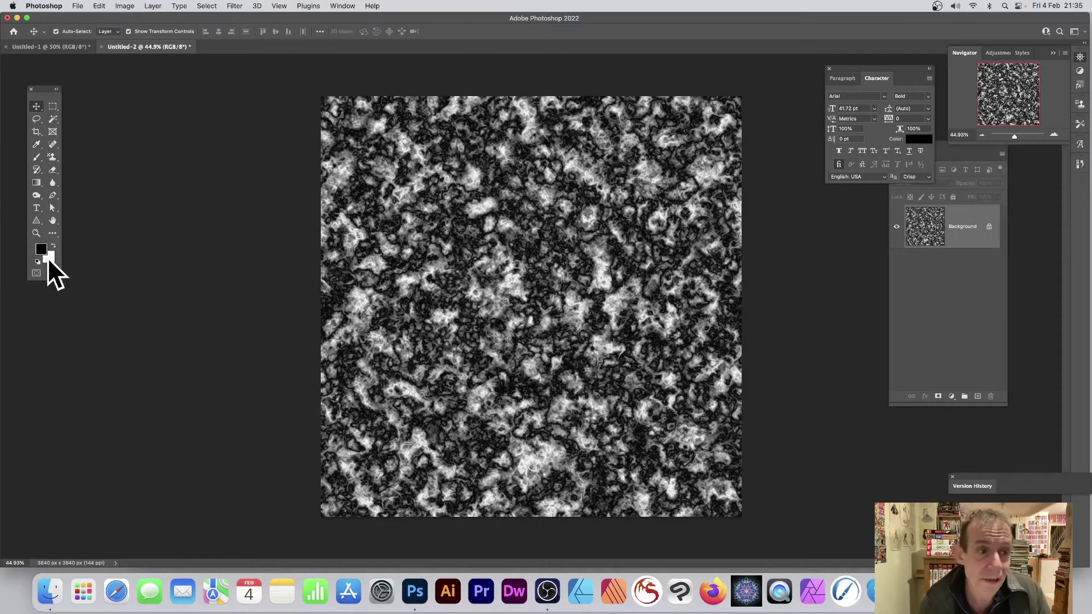
{"action": "left_click", "coordinate": [43, 251]}
{"action": "left_click_drag", "start_coordinate": [536, 182], "coordinate": [577, 177]}
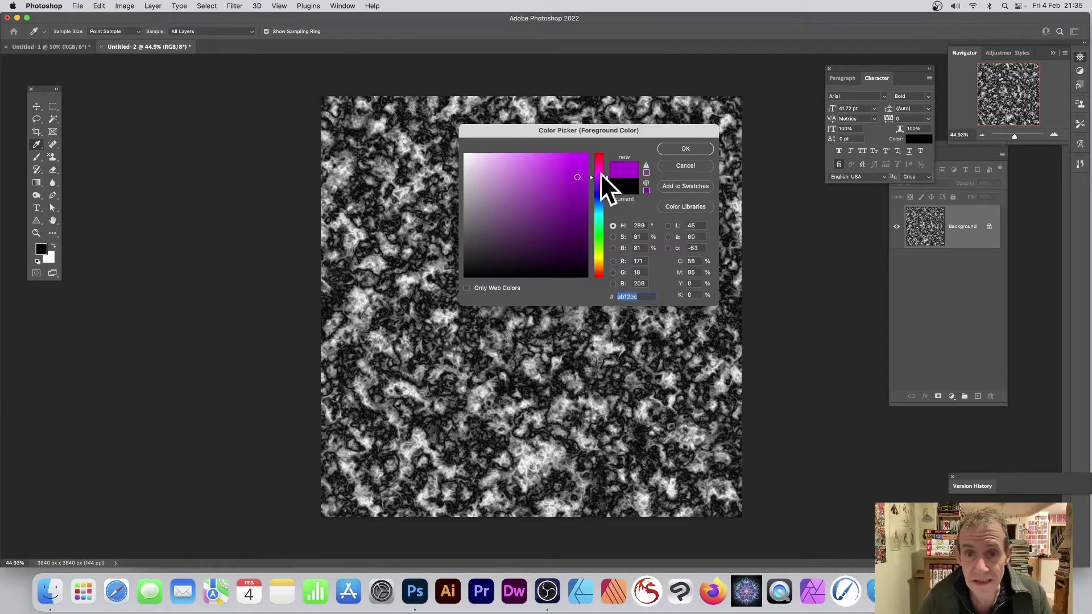
{"action": "key", "text": "Return"}
Set the background colour to bright, fully saturated yellow ffe400.
{"action": "left_click", "coordinate": [54, 260]}
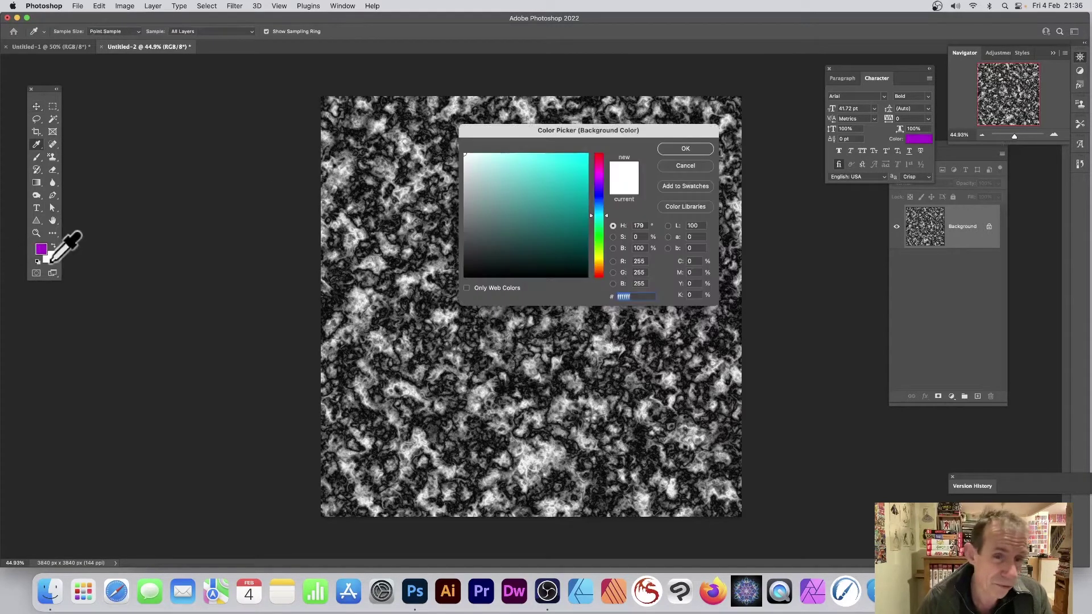
{"action": "left_click_drag", "start_coordinate": [501, 215], "coordinate": [490, 188]}
{"action": "left_click", "coordinate": [598, 258]}
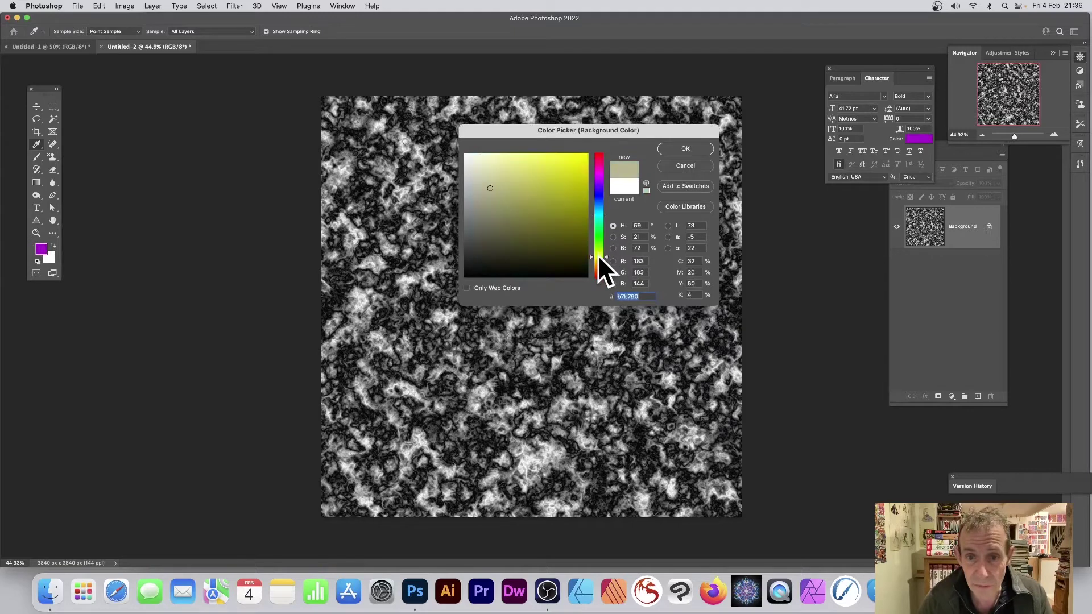
{"action": "left_click_drag", "start_coordinate": [563, 190], "coordinate": [605, 138]}
{"action": "left_click", "coordinate": [686, 149]}
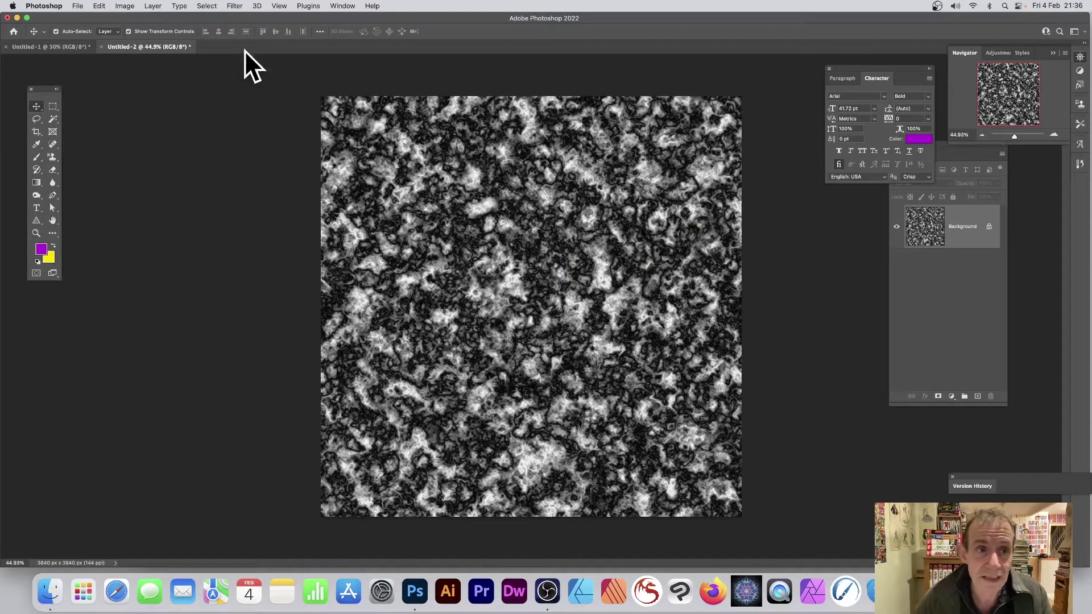
Apply purple-and-yellow Difference Clouds four times for a red, green, blue and orange pattern.
{"action": "left_click", "coordinate": [234, 7]}
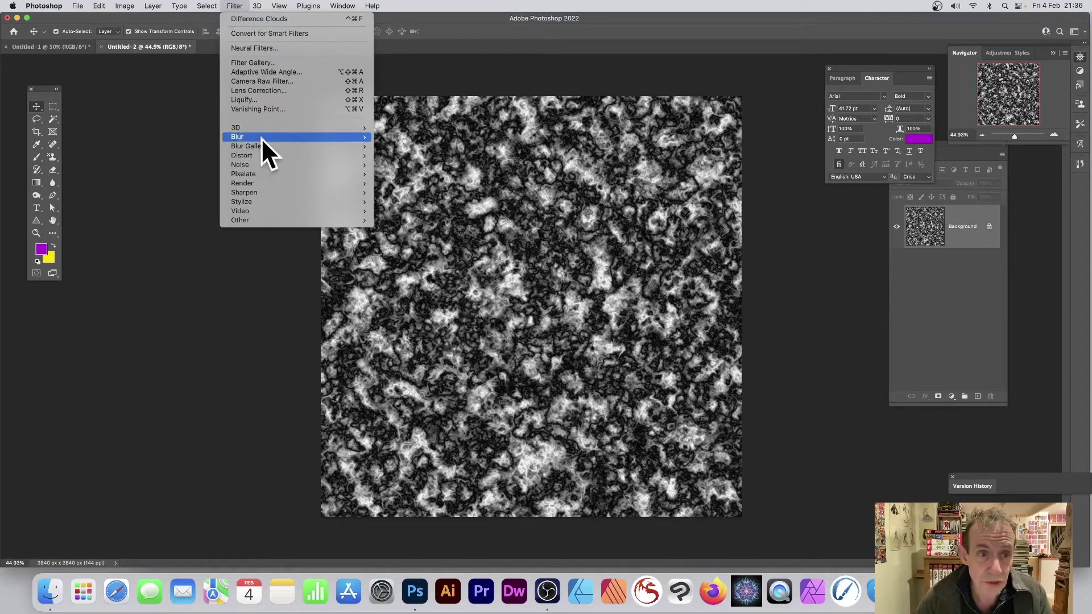
{"action": "mouse_move", "coordinate": [259, 184]}
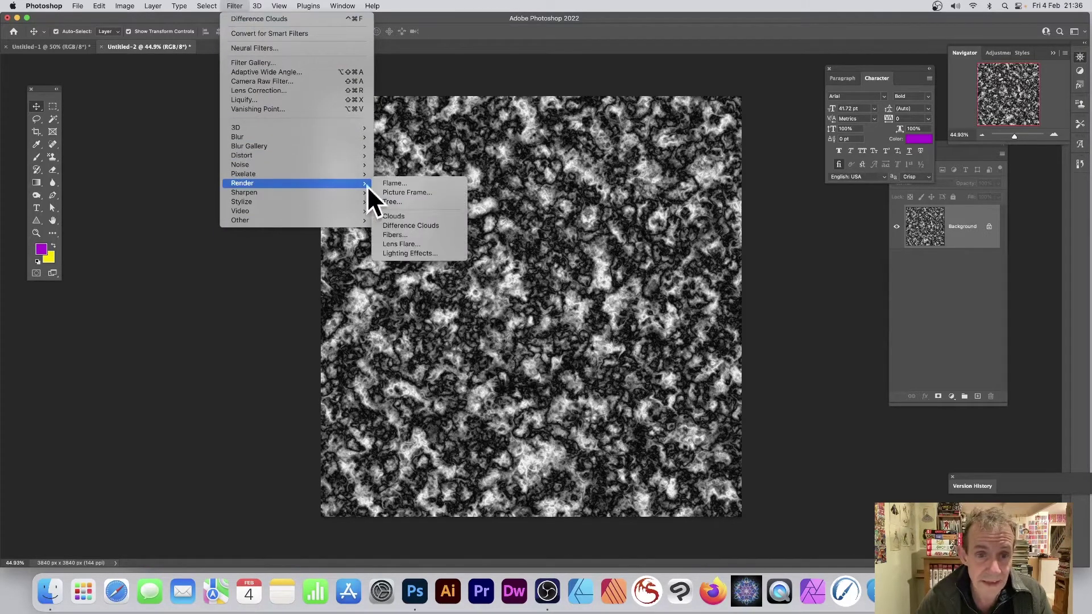
{"action": "left_click", "coordinate": [438, 227]}
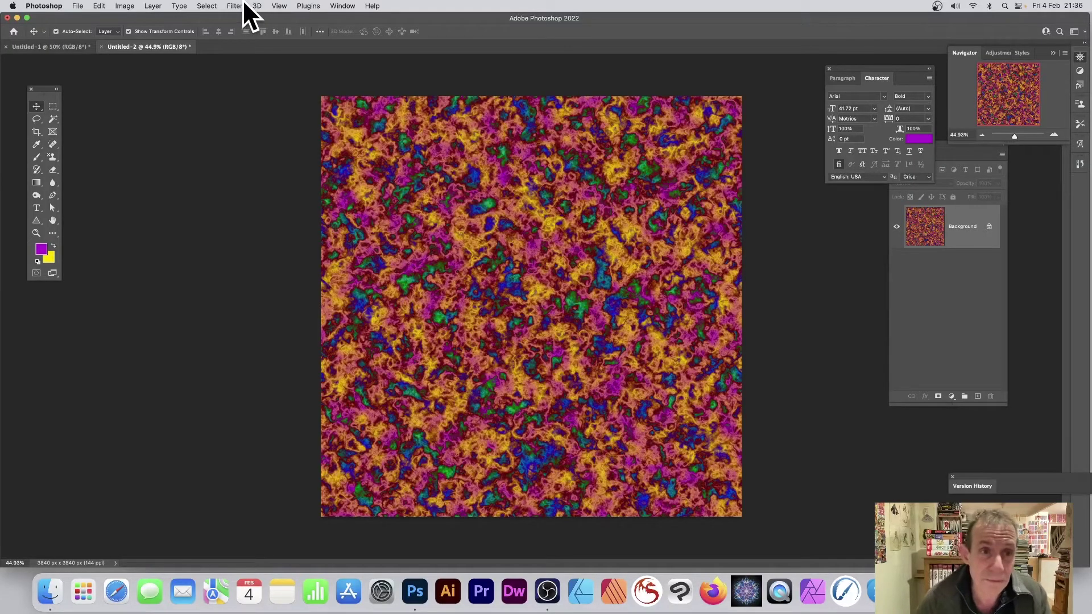
{"action": "left_click", "coordinate": [235, 6]}
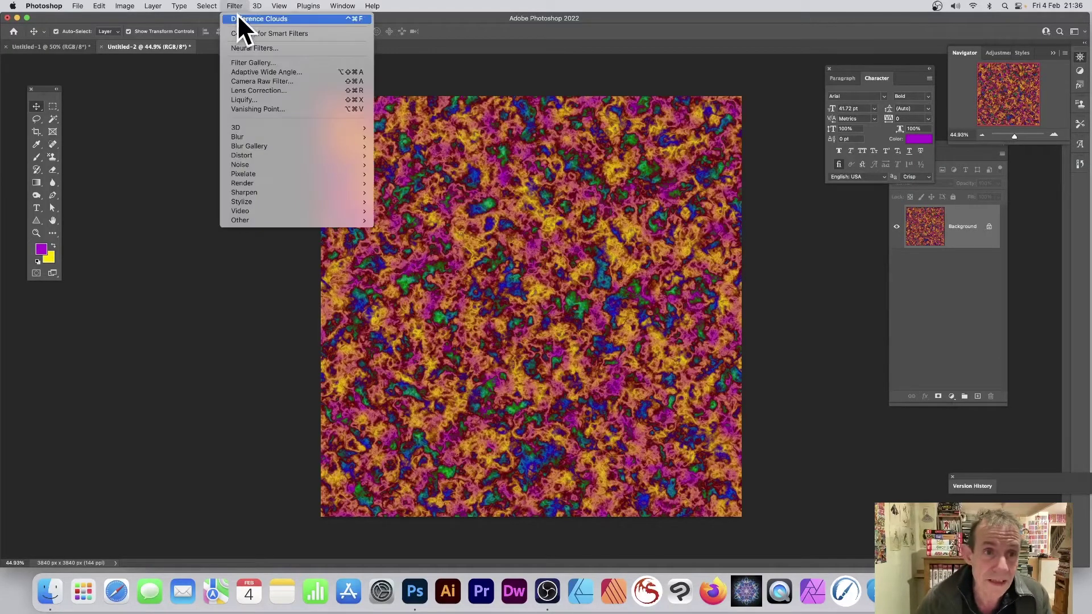
{"action": "left_click", "coordinate": [259, 19]}
{"action": "left_click", "coordinate": [235, 6]}
{"action": "left_click", "coordinate": [235, 19]}
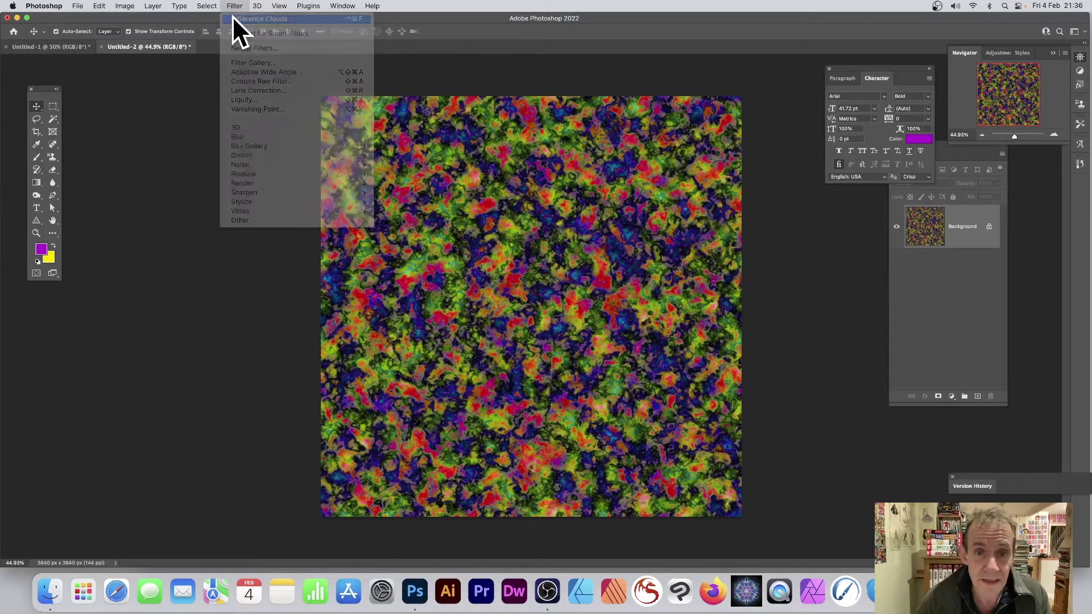
{"action": "left_click", "coordinate": [234, 7]}
{"action": "left_click", "coordinate": [237, 18]}
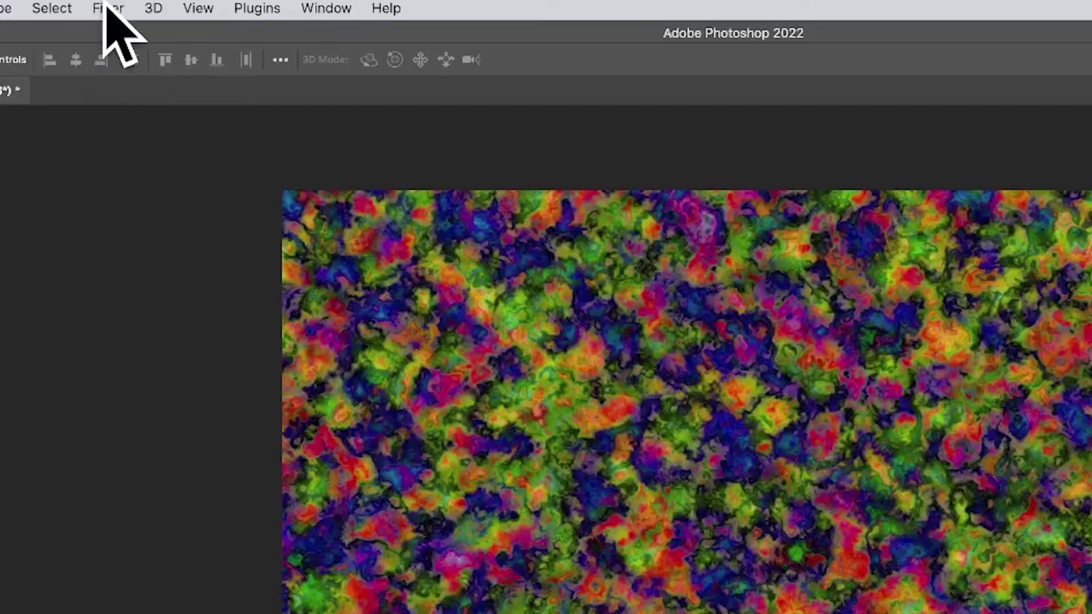
Apply Oil Paint with Stylization 9.6, Cleanliness 9.8 and Scale 7.6.
{"action": "left_click", "coordinate": [234, 6]}
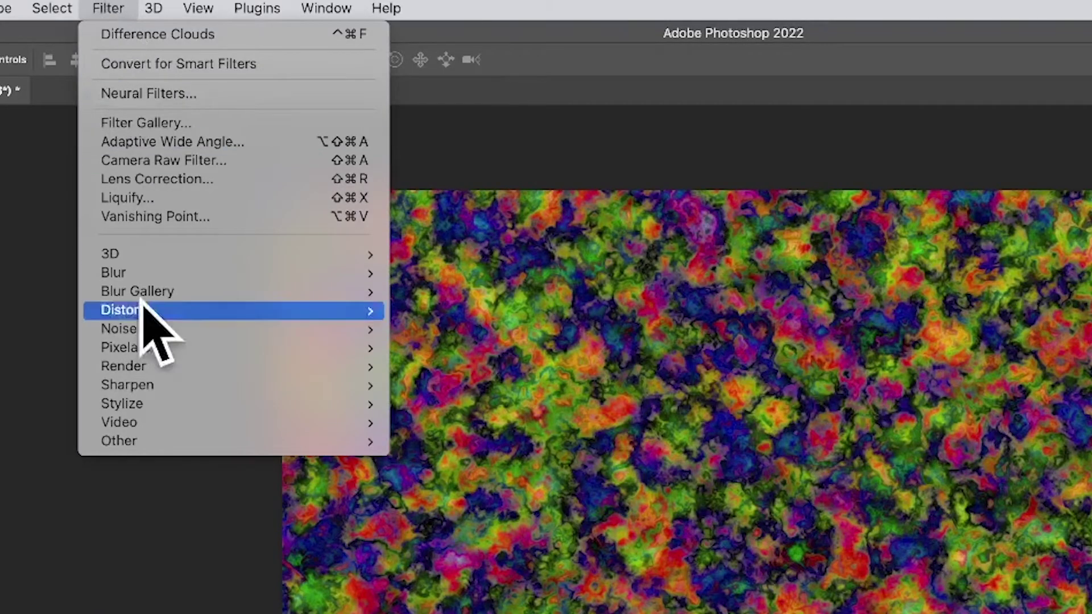
{"action": "mouse_move", "coordinate": [156, 403]}
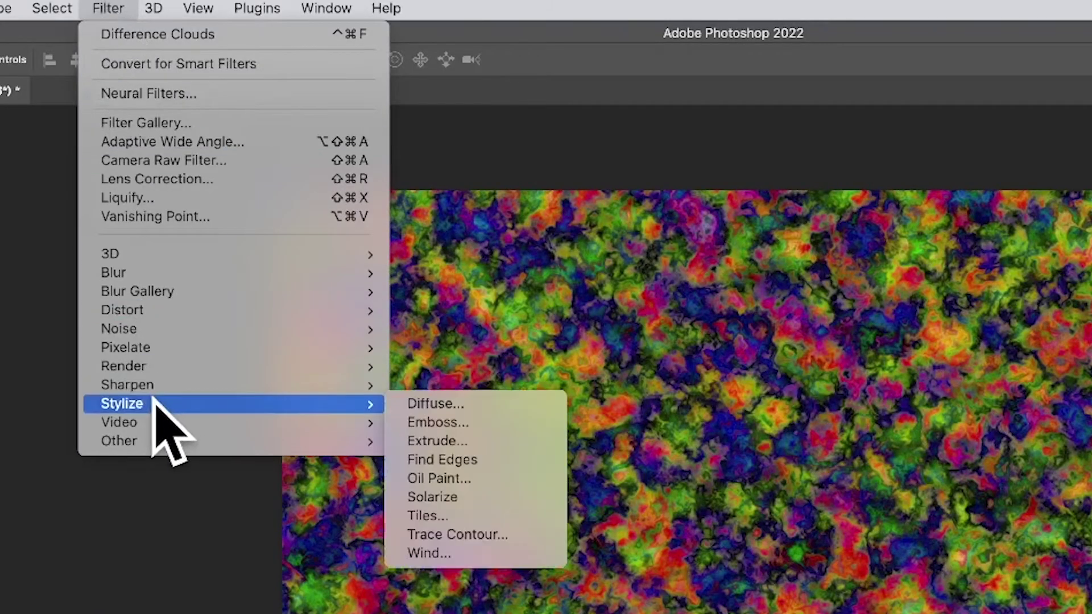
{"action": "left_click", "coordinate": [487, 480]}
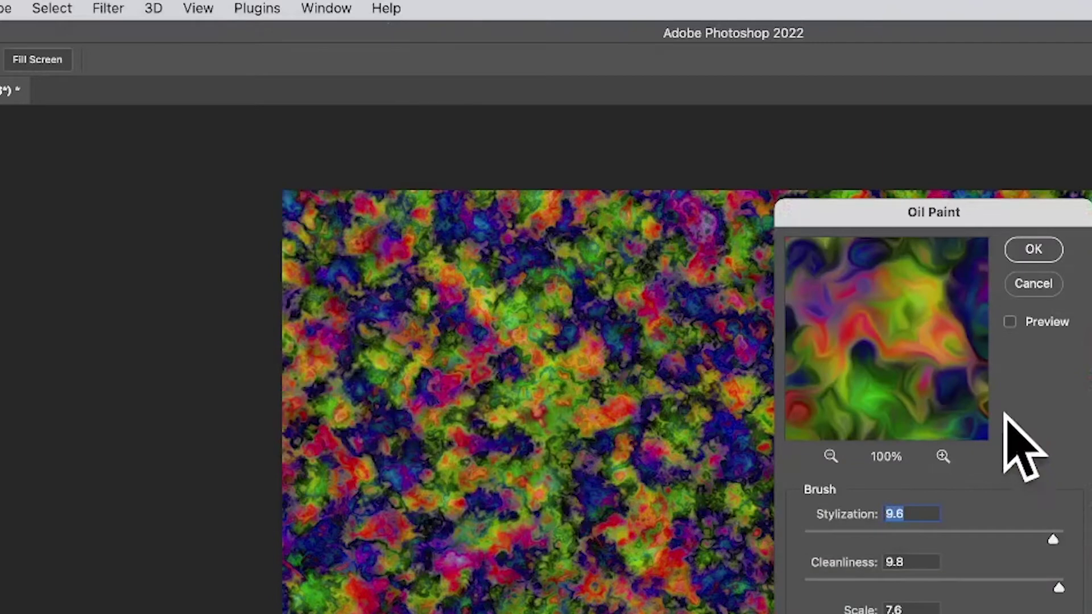
{"action": "left_click_drag", "start_coordinate": [967, 409], "coordinate": [804, 366]}
{"action": "left_click", "coordinate": [773, 420]}
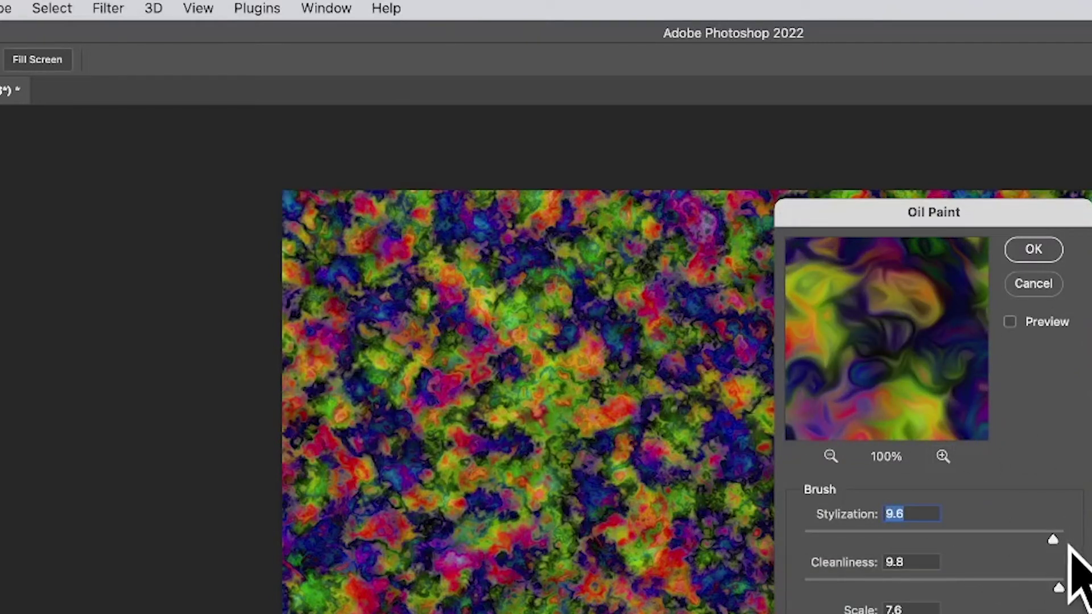
{"action": "left_click", "coordinate": [1031, 250]}
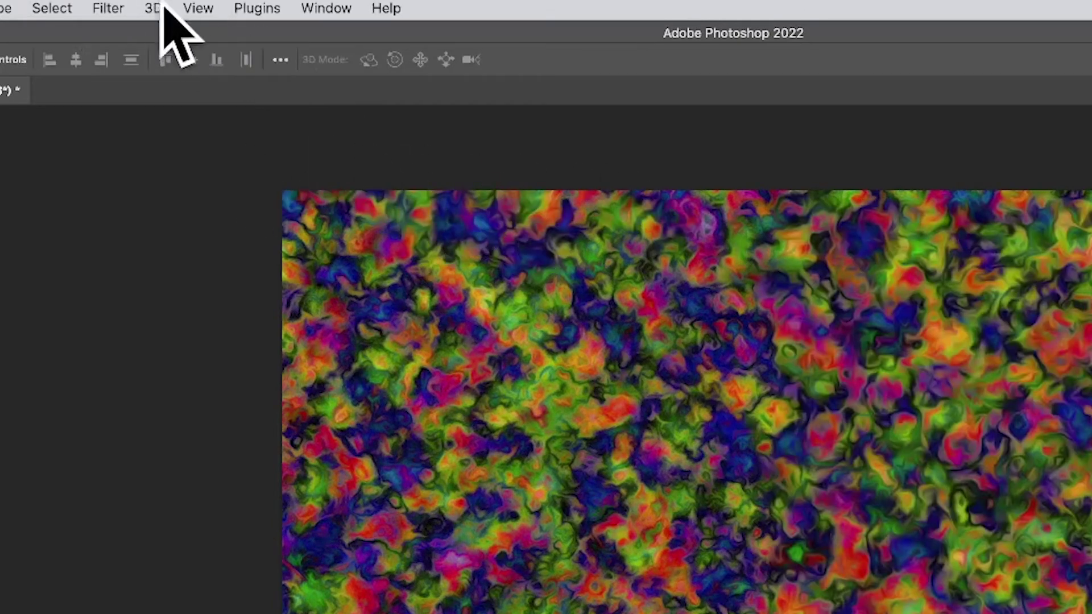
Reapply the Oil Paint filter a second time from the top of the Filter menu.
{"action": "left_click", "coordinate": [109, 8]}
{"action": "left_click", "coordinate": [117, 36]}
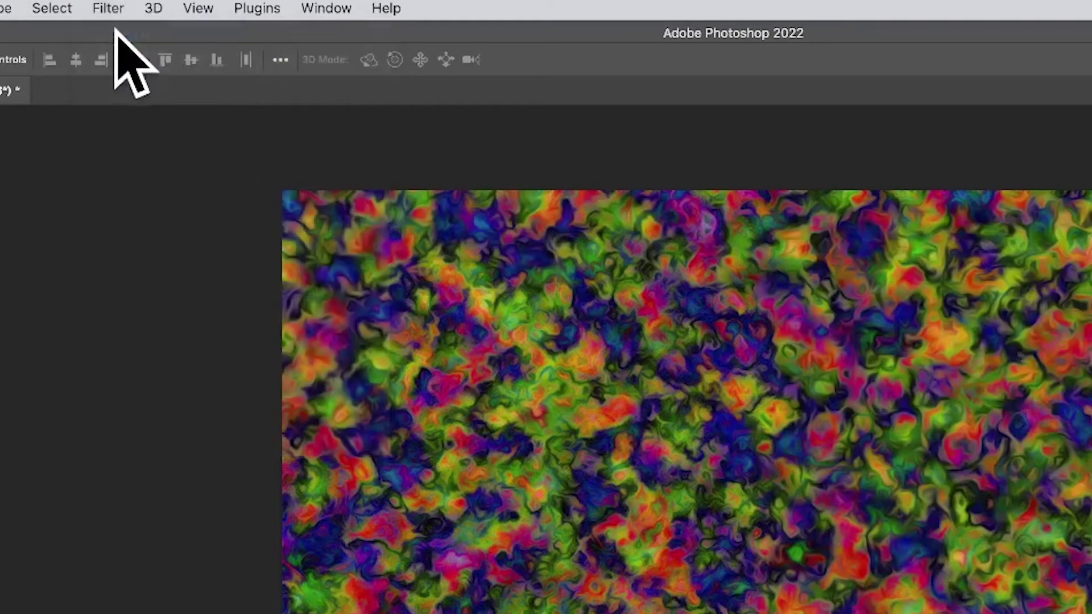
{"action": "left_click", "coordinate": [114, 9]}
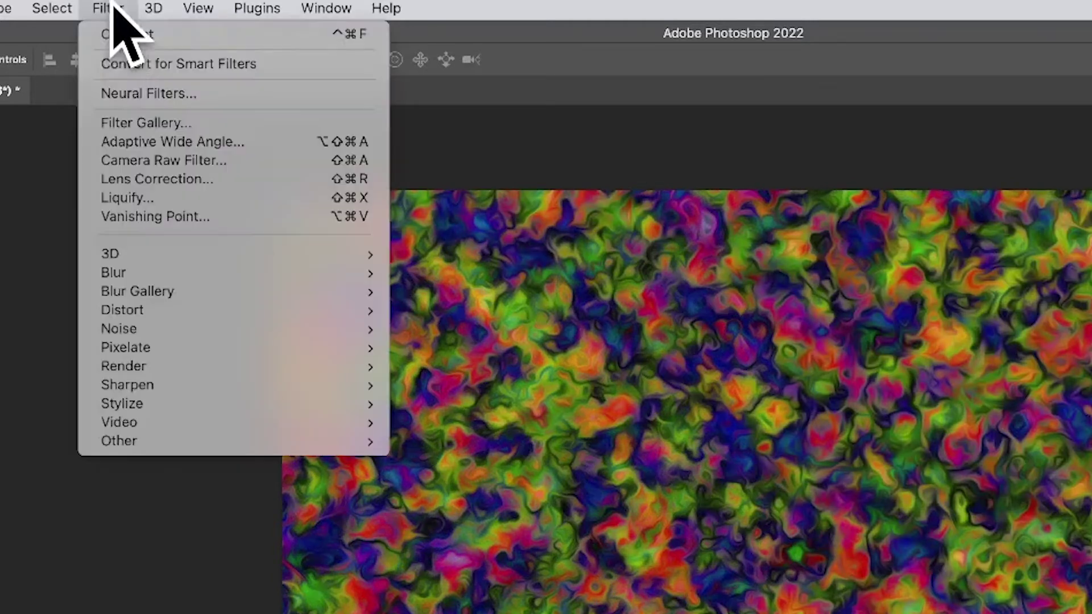
{"action": "left_click", "coordinate": [116, 35]}
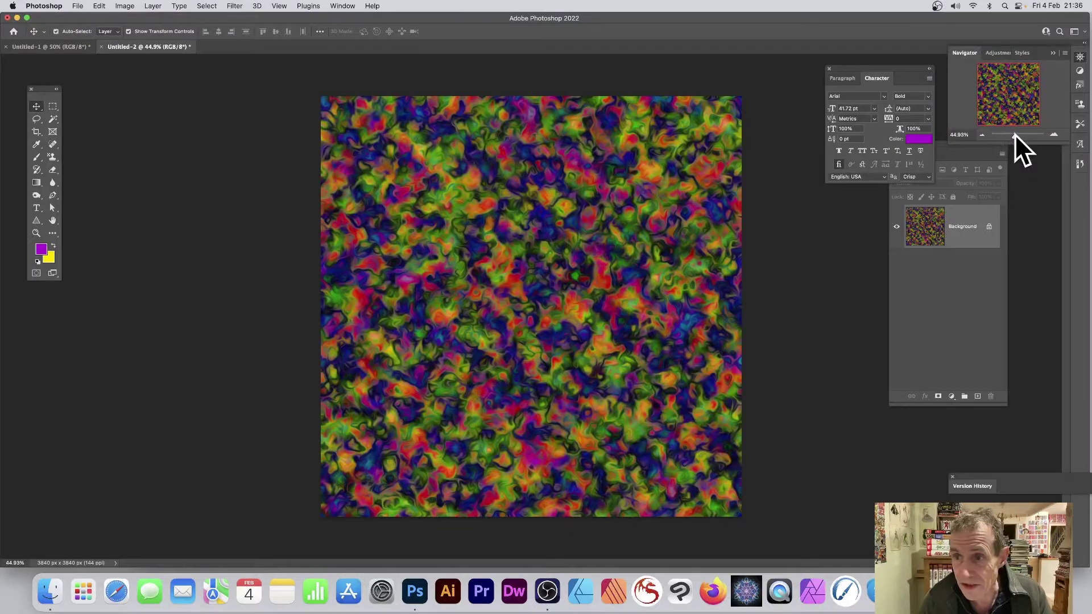
Zoom in and out with the Navigator, then undo twice back to the orange and magenta clouds.
{"action": "left_click_drag", "start_coordinate": [1015, 135], "coordinate": [1018, 134]}
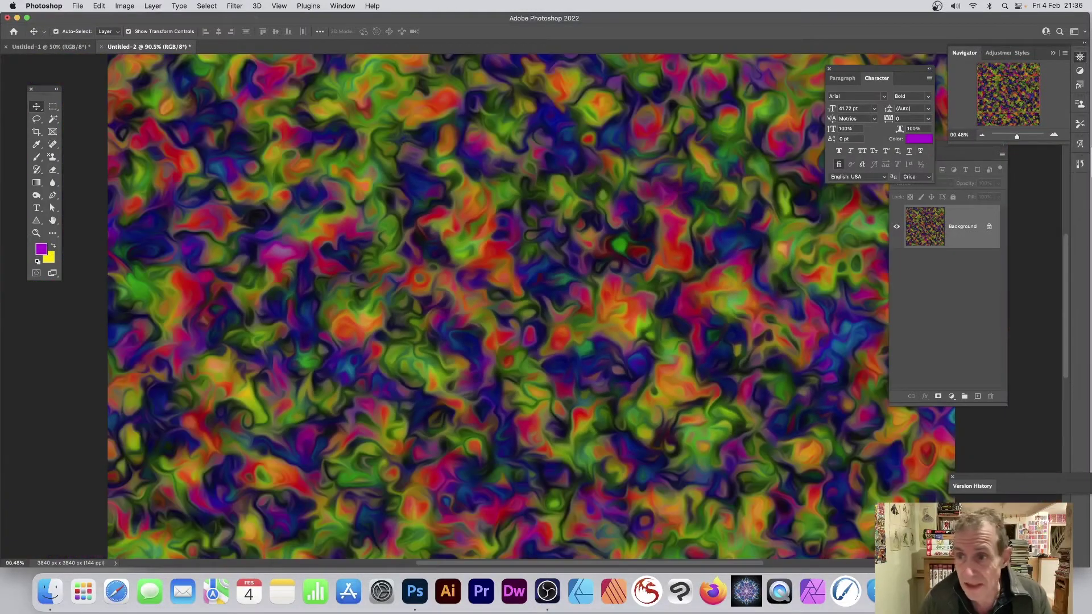
{"action": "left_click_drag", "start_coordinate": [1018, 137], "coordinate": [1015, 135]}
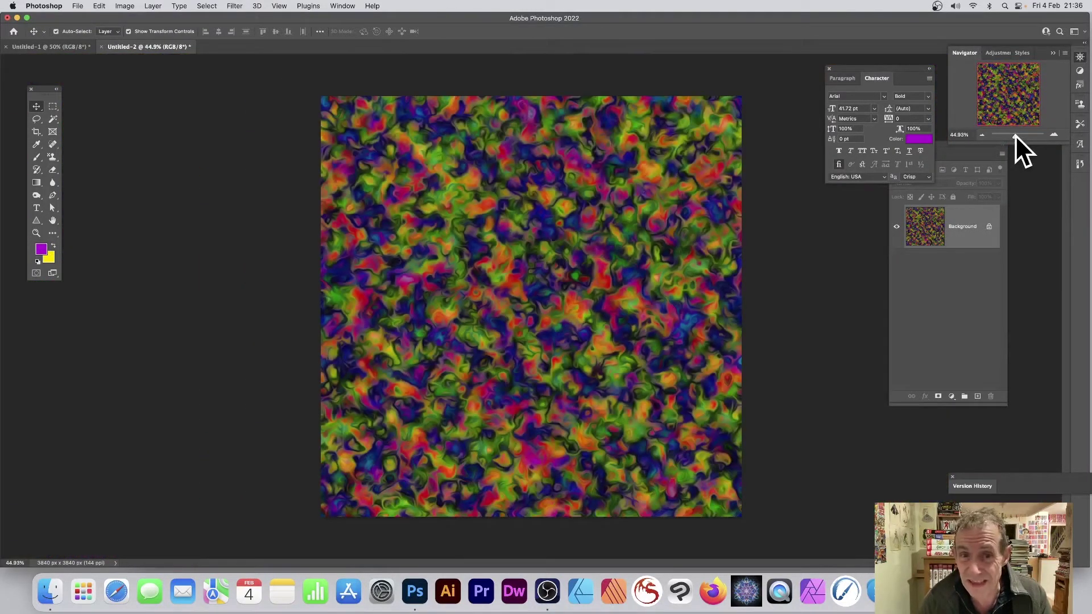
{"action": "key", "text": "super+z"}
{"action": "key", "text": "super+z"}
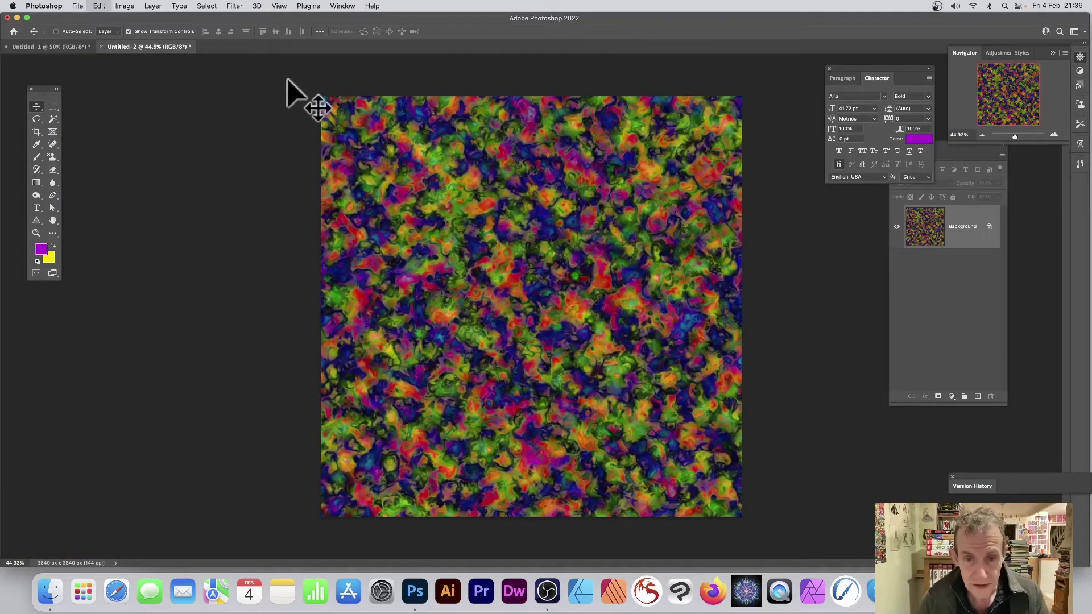
{"action": "key", "text": "super+z"}
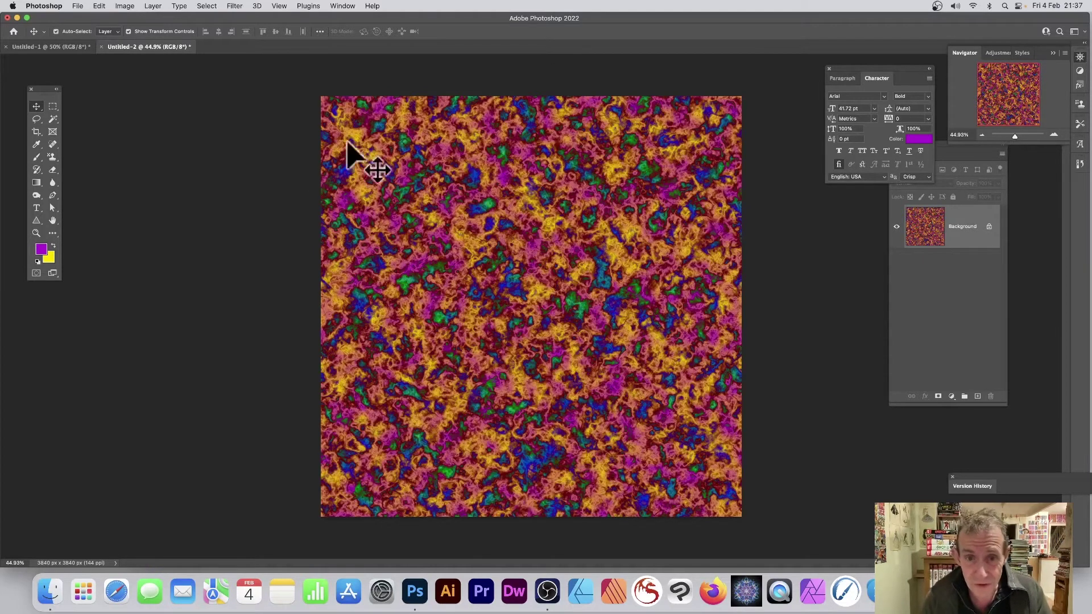
Apply Difference Clouds once more over the texture.
{"action": "left_click", "coordinate": [235, 7]}
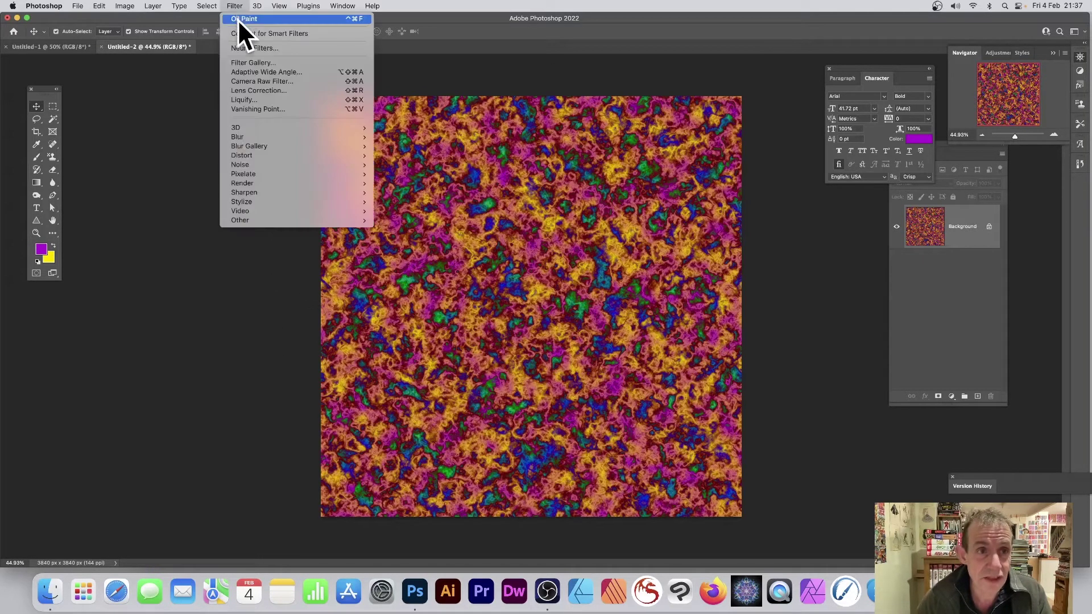
{"action": "mouse_move", "coordinate": [278, 185]}
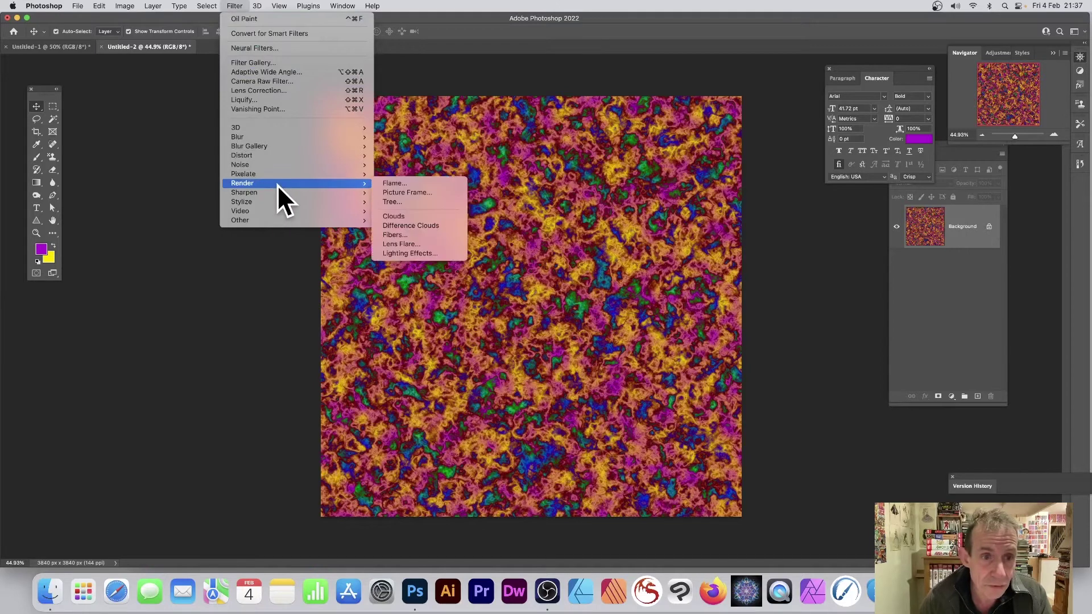
{"action": "left_click", "coordinate": [442, 225]}
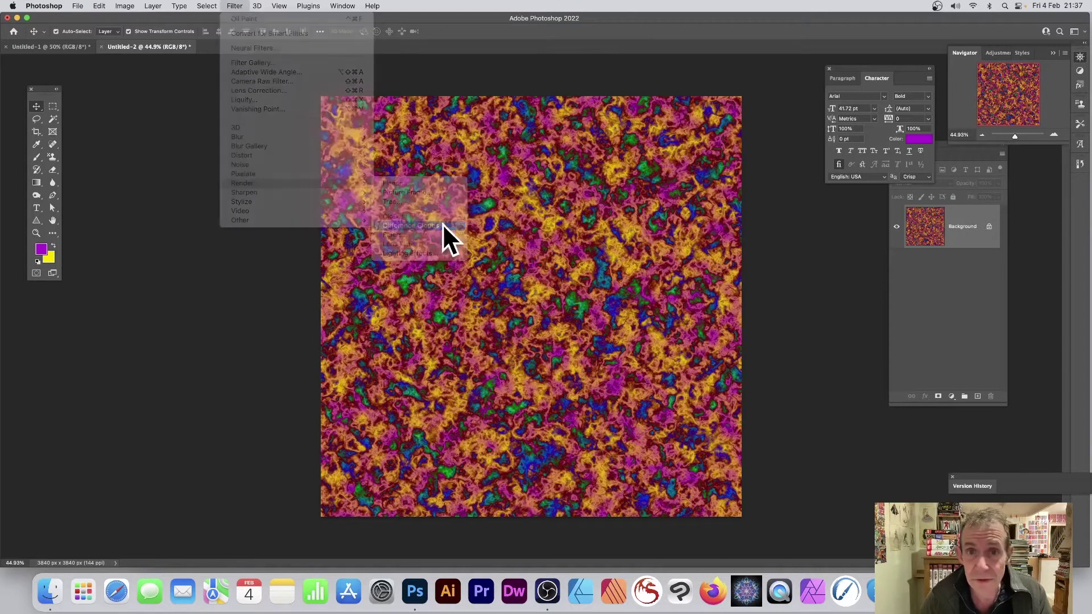
Set the foreground colour to white and rerun Difference Clouds.
{"action": "left_click", "coordinate": [44, 251]}
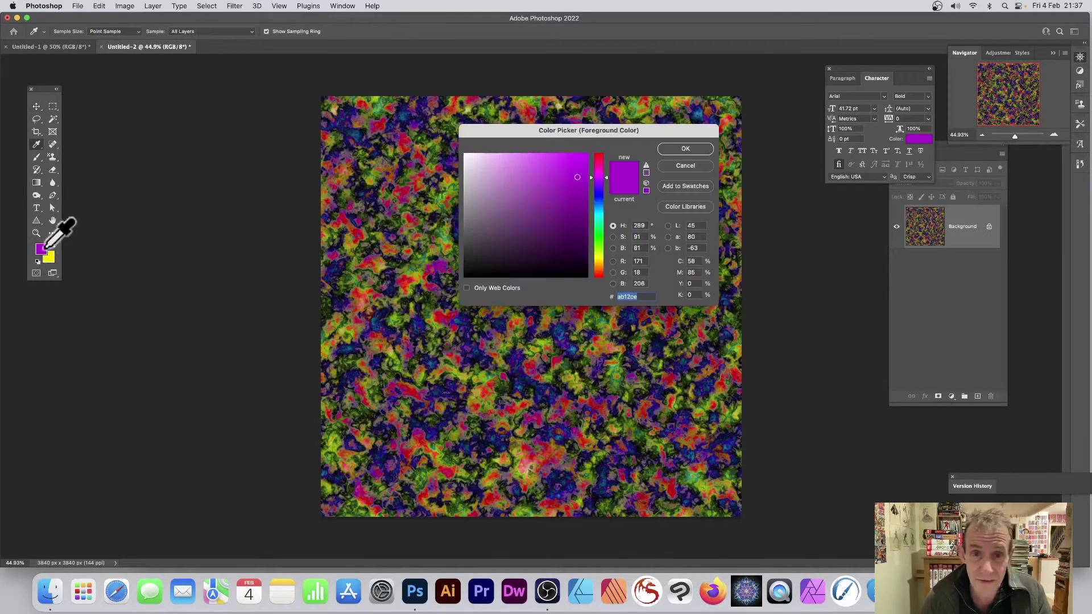
{"action": "left_click_drag", "start_coordinate": [561, 190], "coordinate": [455, 141]}
{"action": "left_click", "coordinate": [686, 149]}
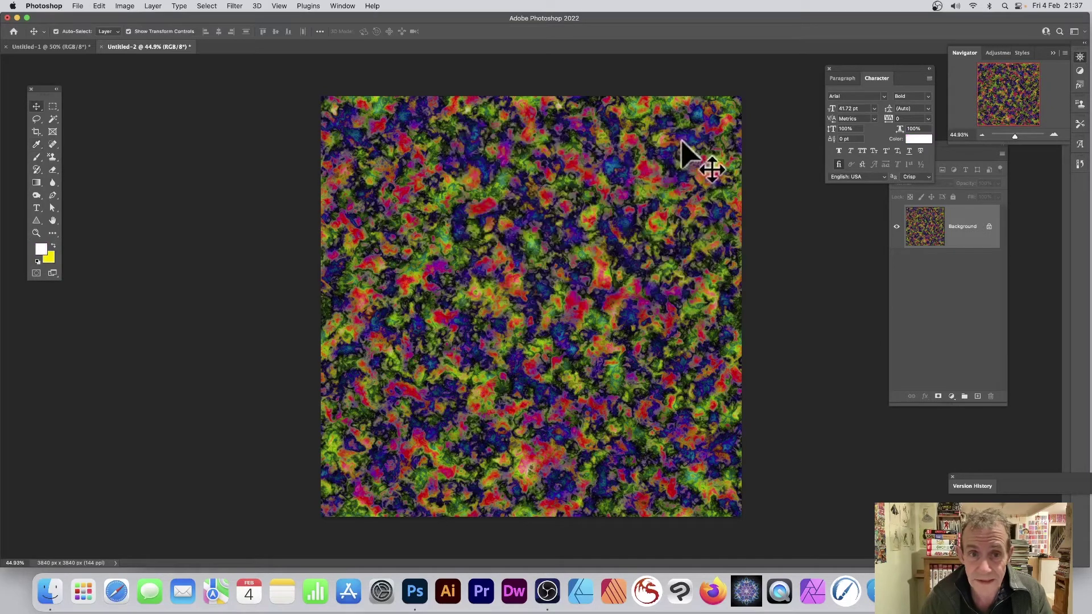
{"action": "left_click", "coordinate": [226, 5]}
{"action": "left_click", "coordinate": [244, 20]}
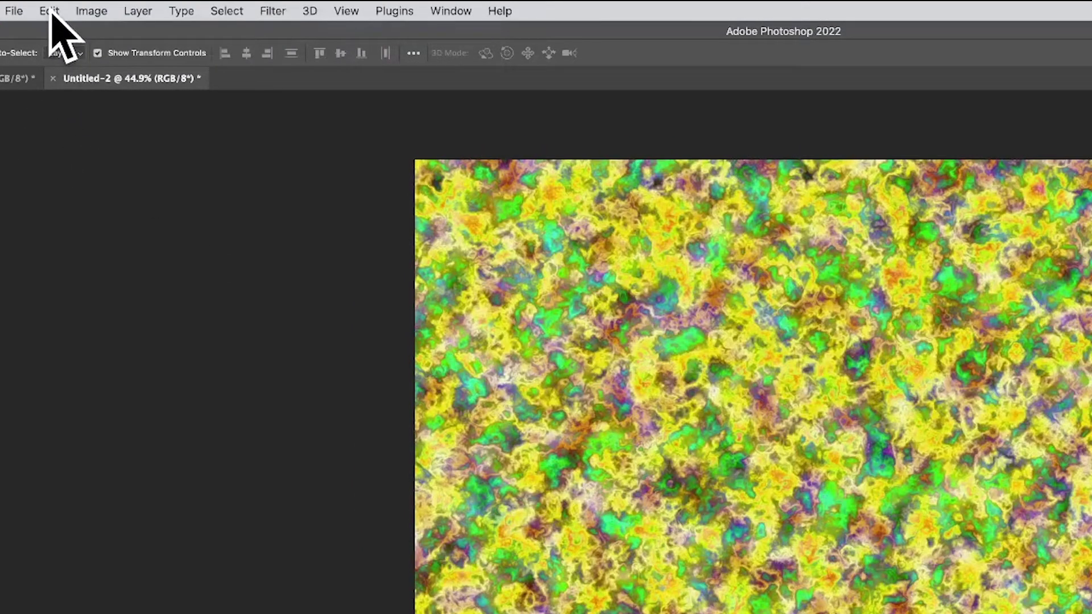
Fade the last filter, previewing Darken, Multiply, Lighten and Overlay blend modes.
{"action": "left_click", "coordinate": [50, 11]}
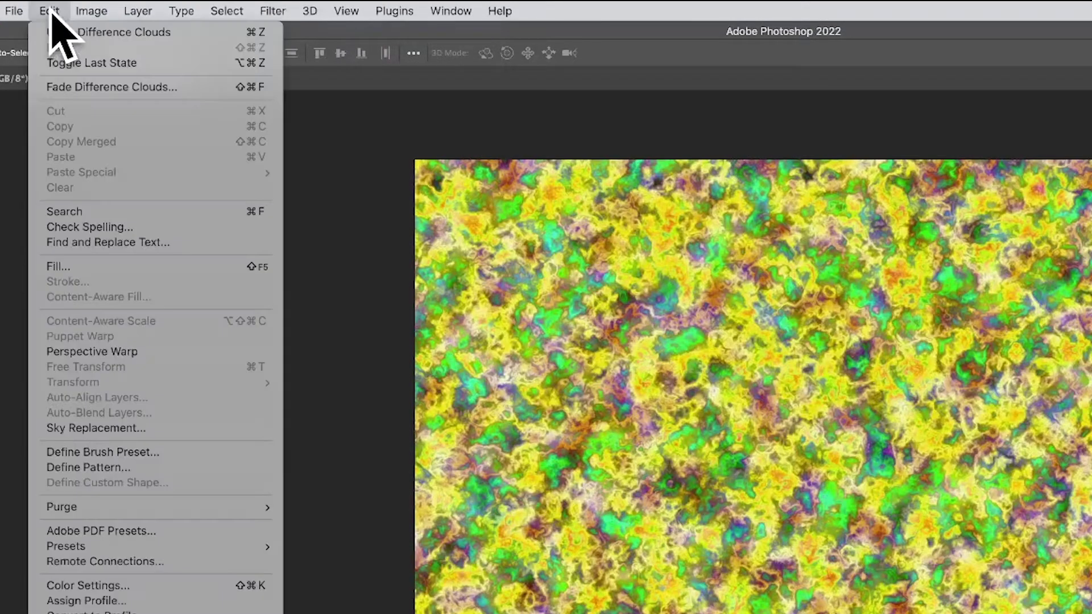
{"action": "left_click", "coordinate": [165, 88]}
{"action": "left_click", "coordinate": [524, 174]}
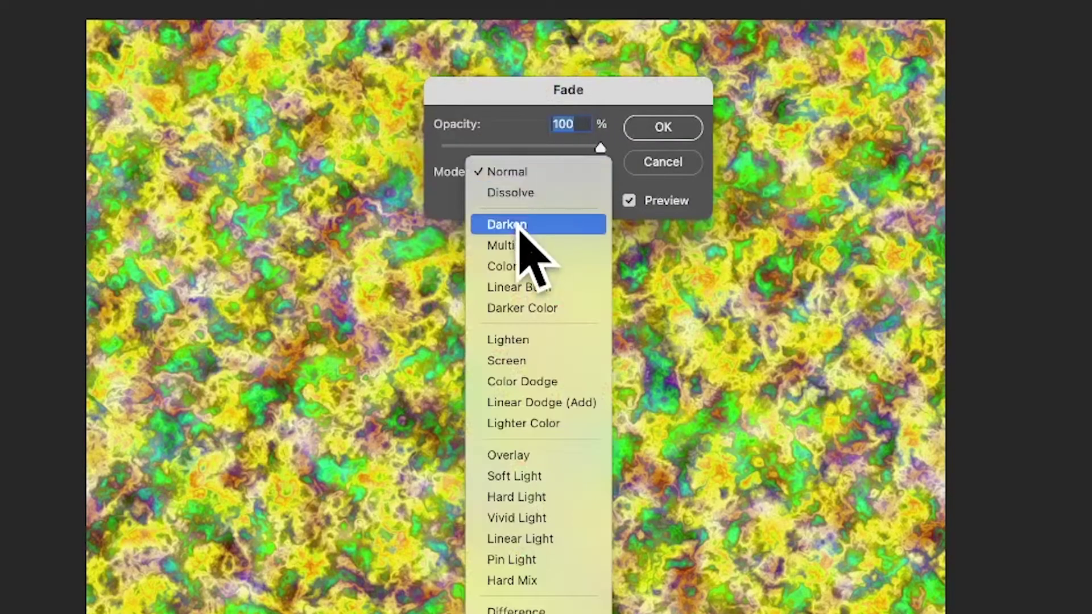
{"action": "left_click", "coordinate": [519, 223]}
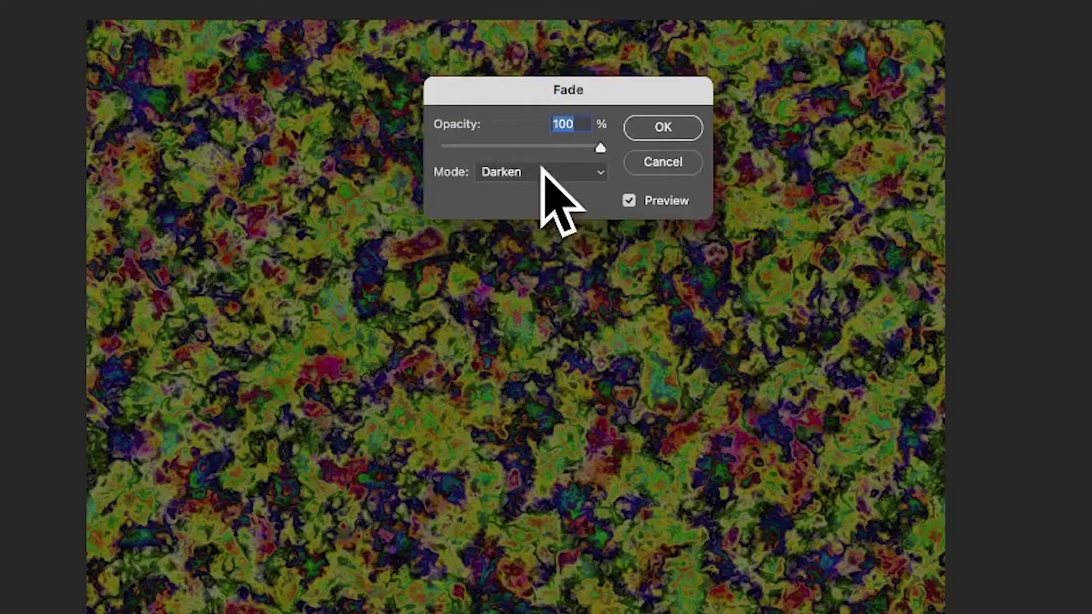
{"action": "left_click", "coordinate": [548, 175]}
{"action": "left_click", "coordinate": [539, 192]}
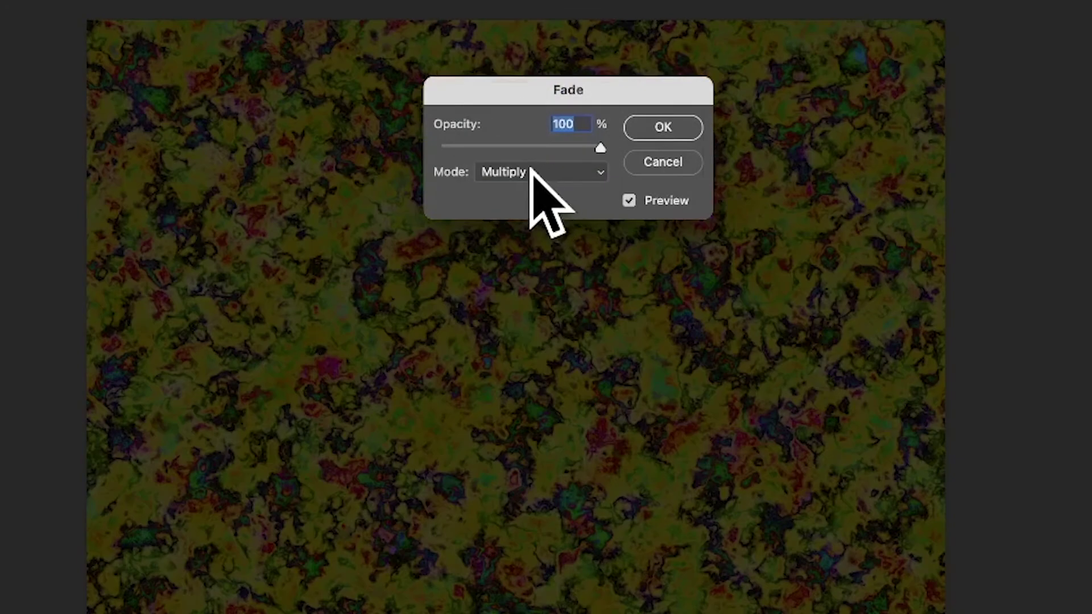
{"action": "left_click", "coordinate": [532, 171]}
{"action": "left_click", "coordinate": [534, 264]}
{"action": "left_click", "coordinate": [538, 171]}
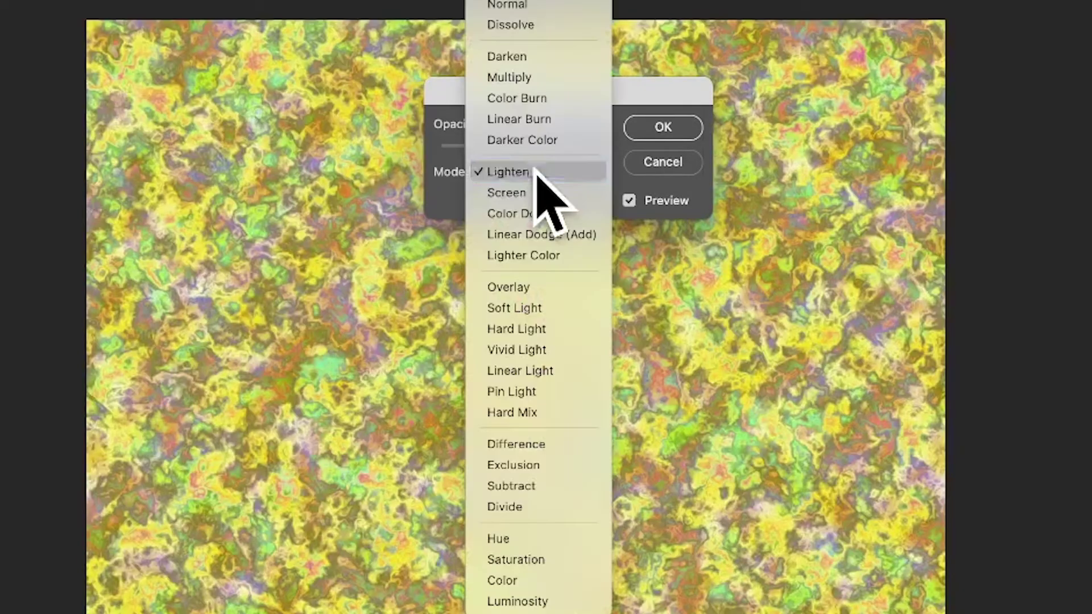
{"action": "left_click", "coordinate": [532, 287]}
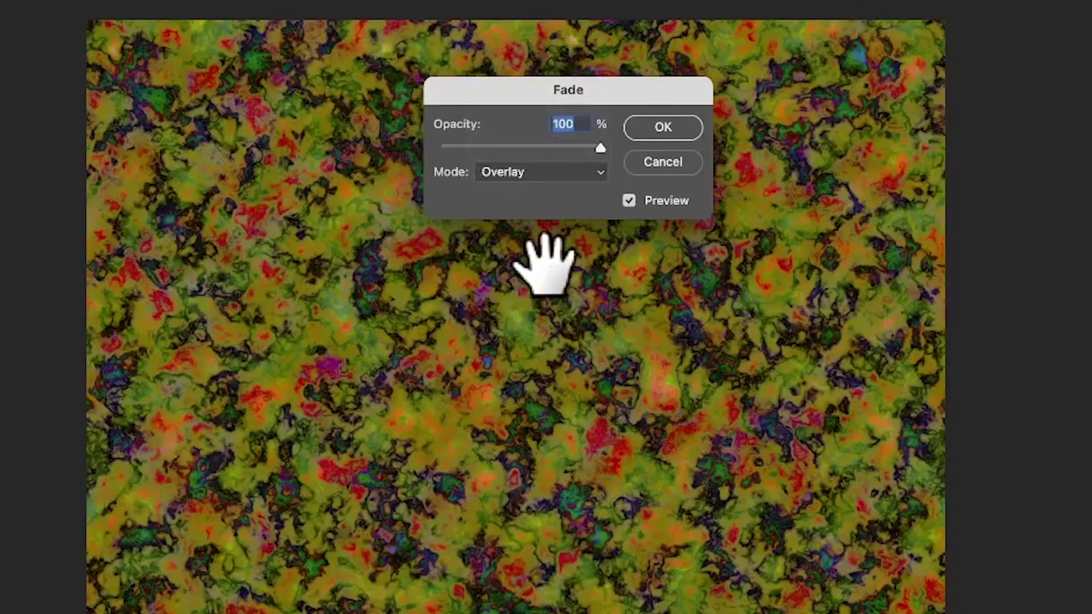
Try Soft Light, Hard Light, Subtract and Exclusion, then apply the fade in Difference at 100%.
{"action": "left_click", "coordinate": [541, 171]}
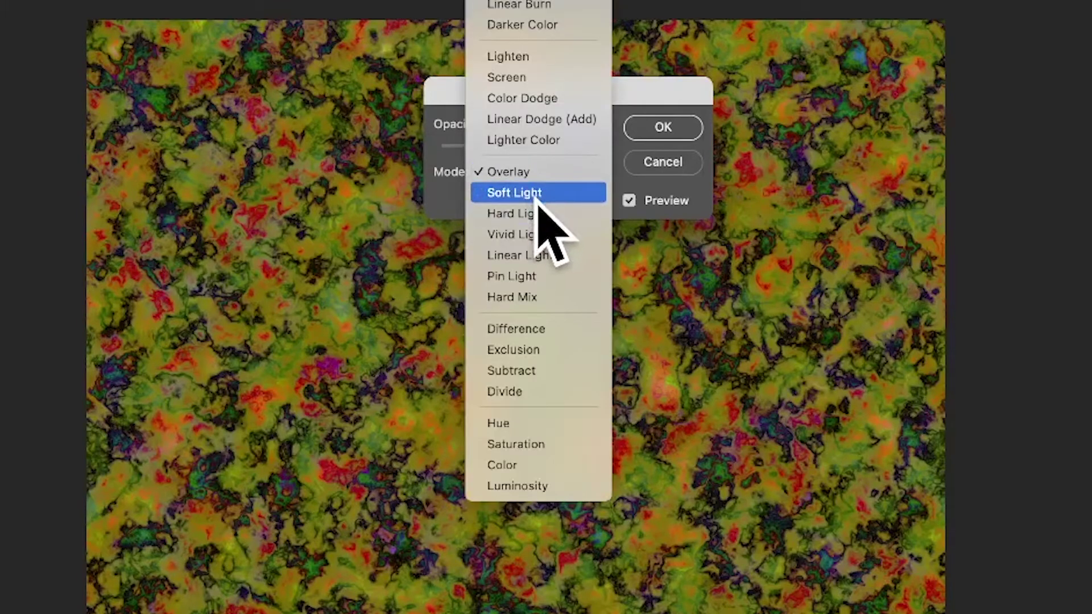
{"action": "left_click", "coordinate": [537, 193]}
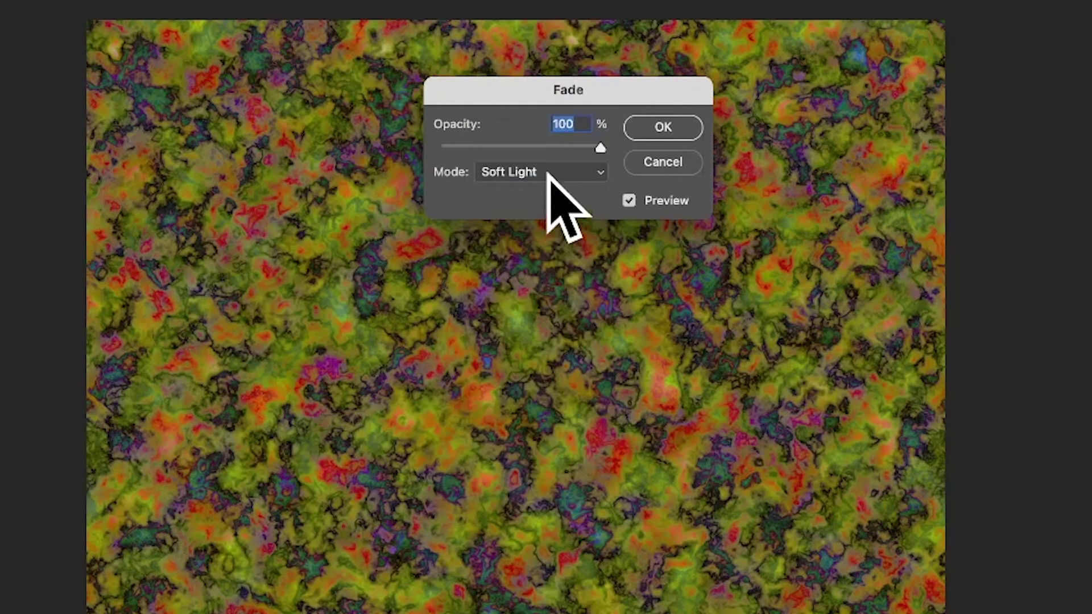
{"action": "left_click", "coordinate": [548, 174]}
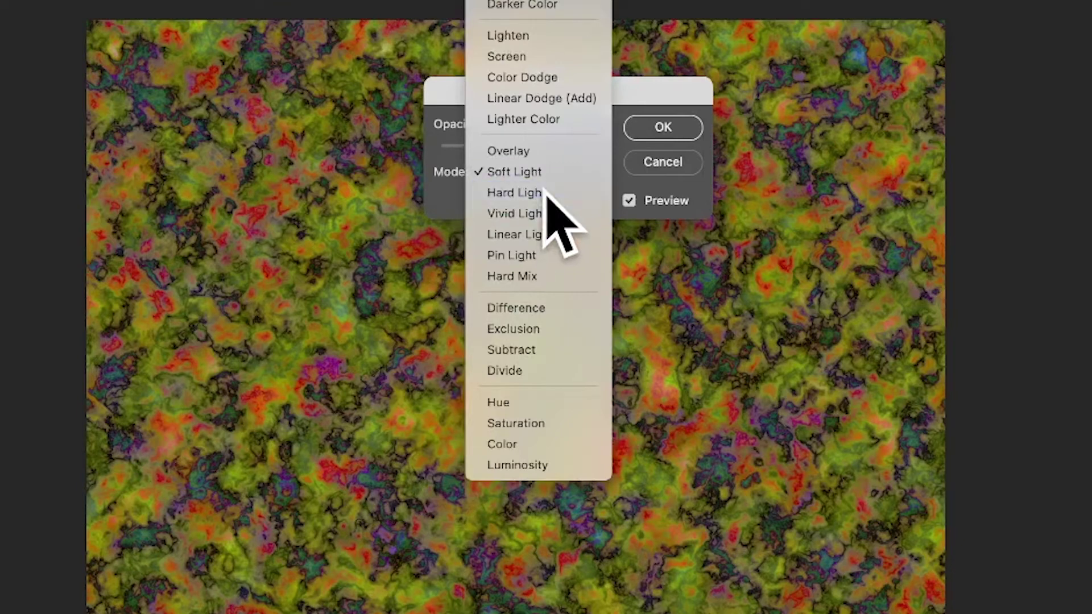
{"action": "left_click", "coordinate": [544, 192]}
{"action": "left_click", "coordinate": [517, 172]}
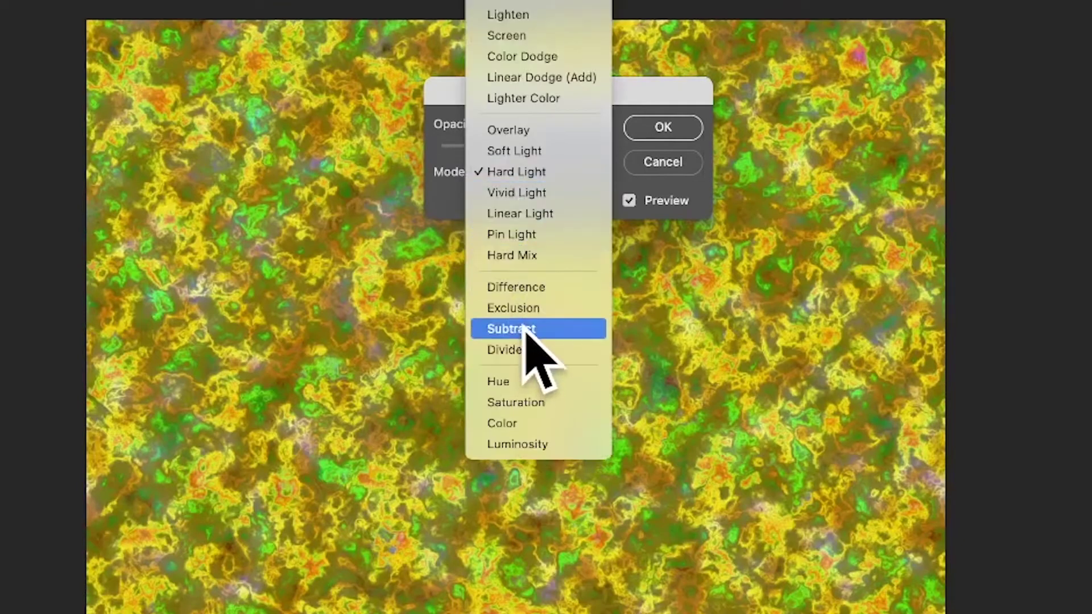
{"action": "left_click", "coordinate": [525, 330]}
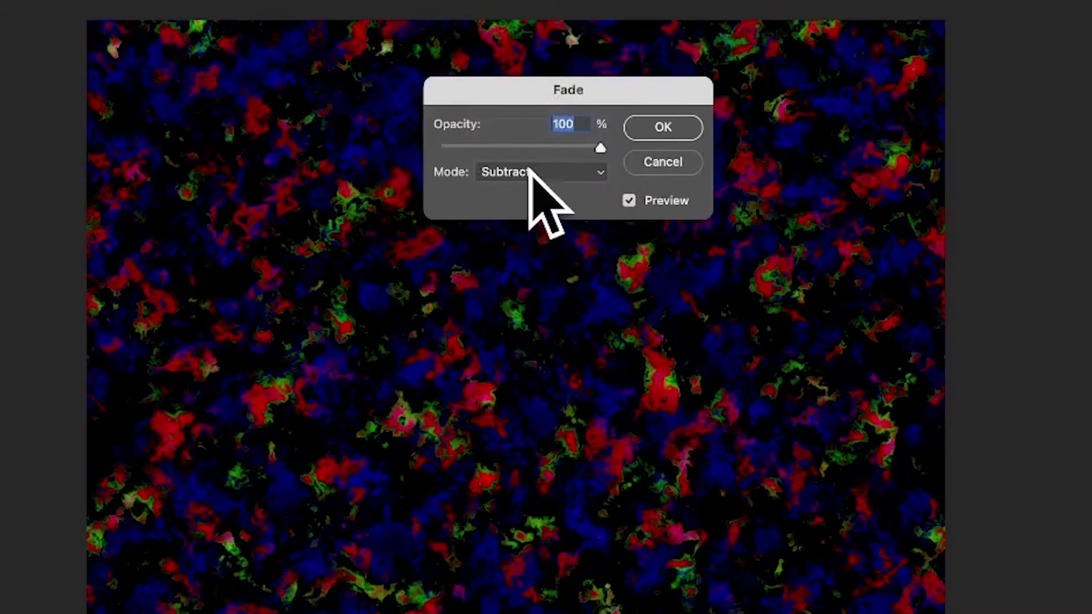
{"action": "left_click", "coordinate": [529, 171]}
{"action": "left_click", "coordinate": [532, 149]}
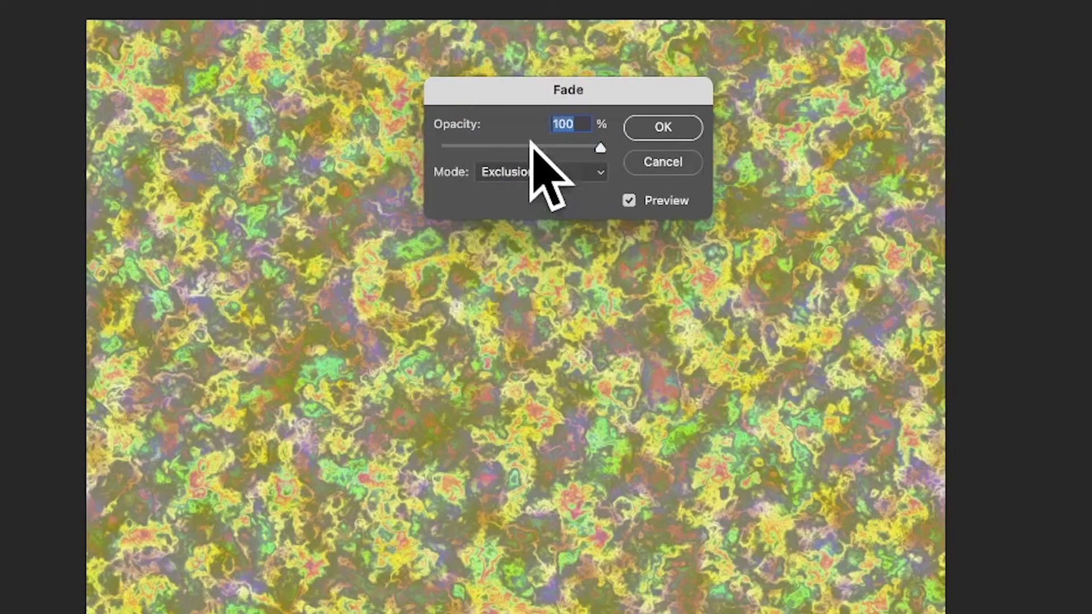
{"action": "left_click", "coordinate": [528, 171]}
{"action": "left_click", "coordinate": [534, 149]}
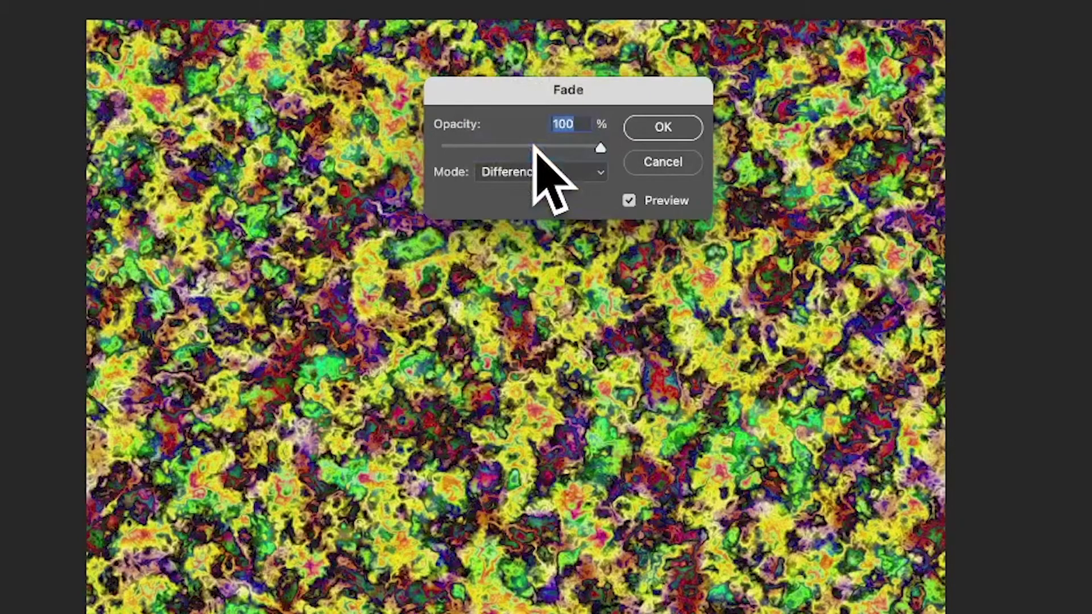
{"action": "left_click", "coordinate": [646, 126]}
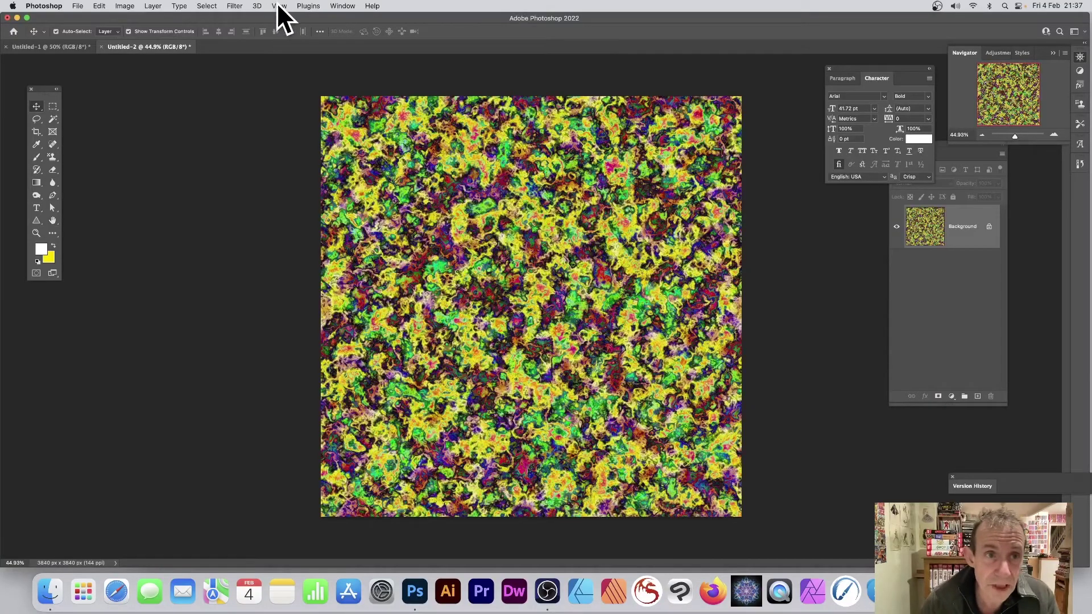
{"action": "left_click", "coordinate": [280, 4]}
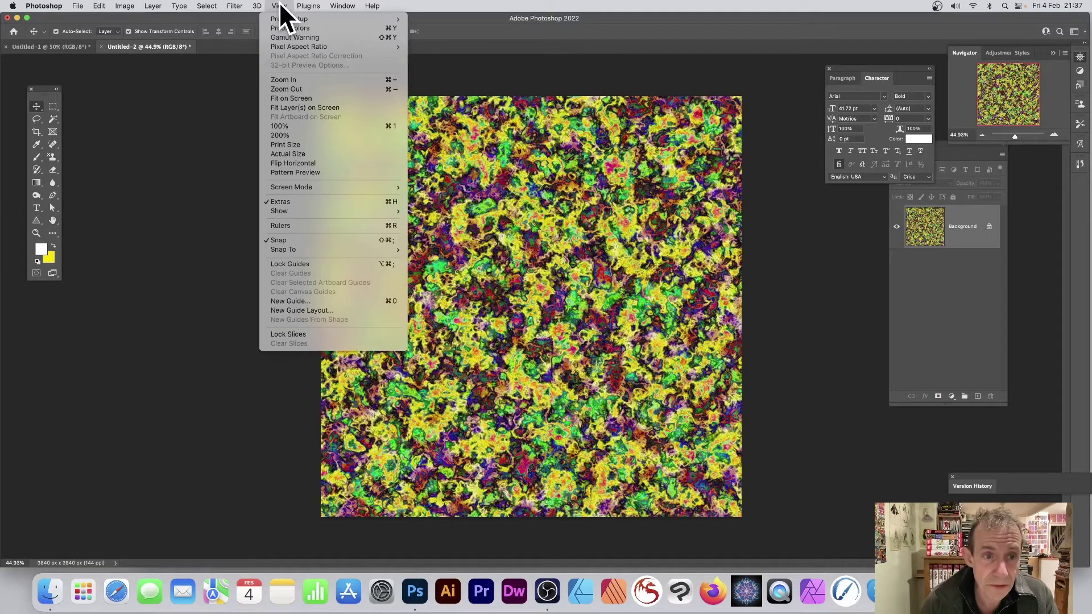
{"action": "left_click", "coordinate": [295, 173]}
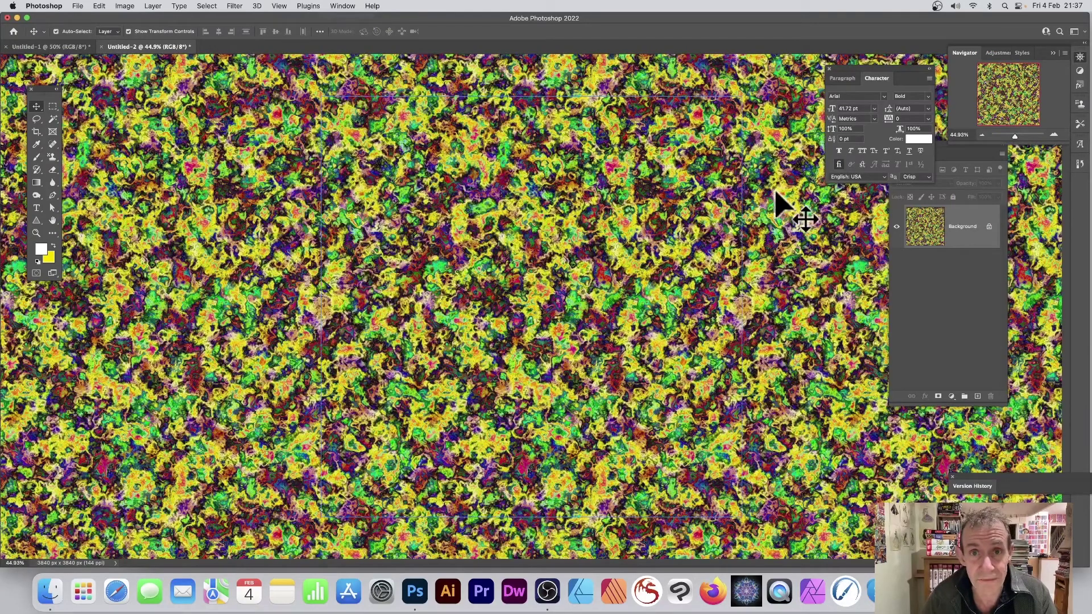
{"action": "left_click", "coordinate": [282, 6]}
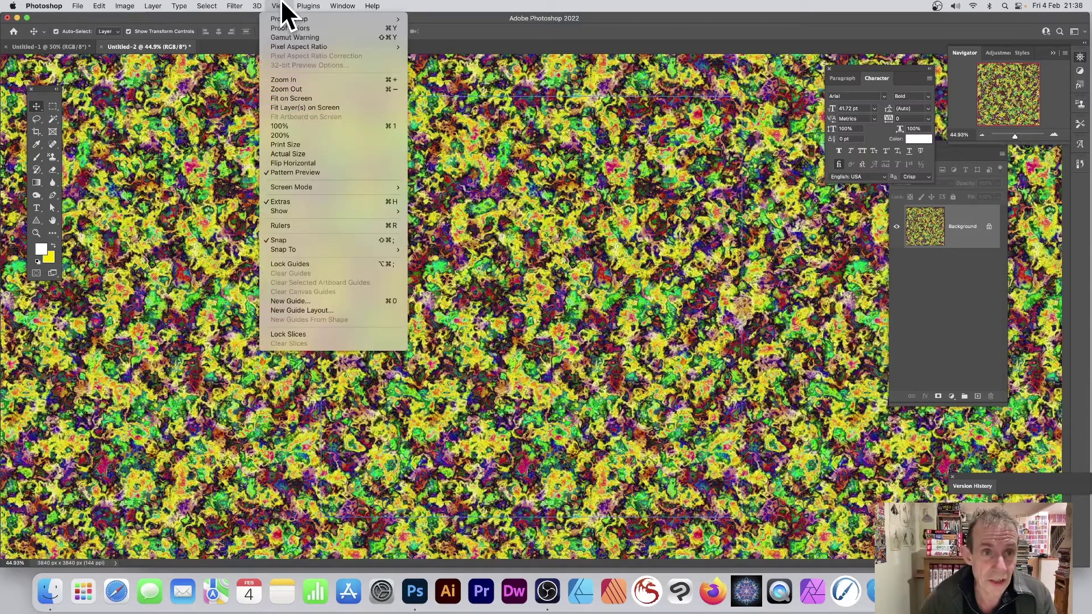
{"action": "left_click", "coordinate": [298, 173]}
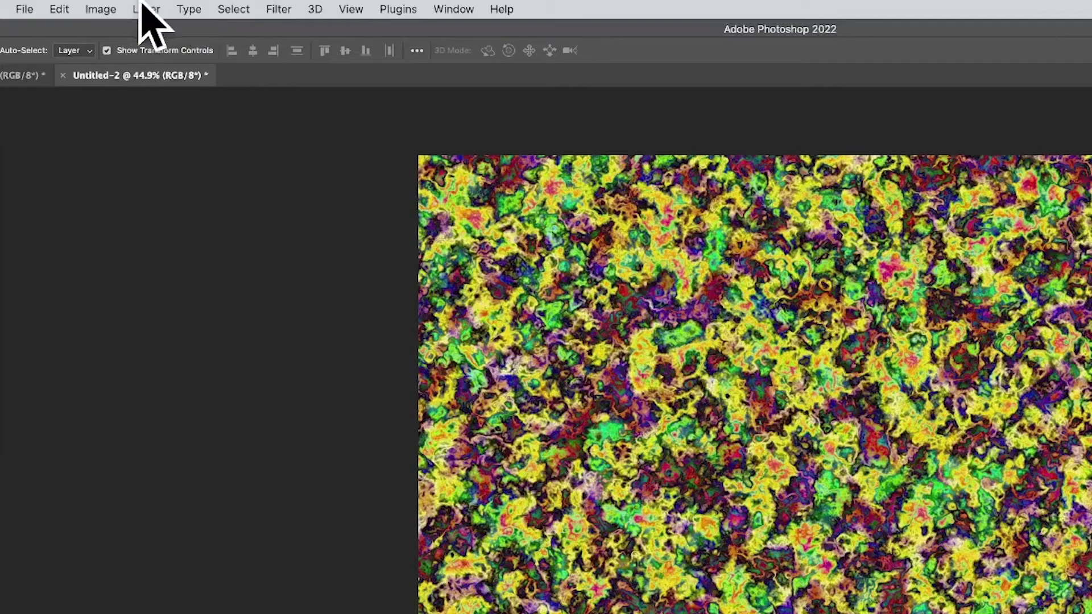
Add a new empty Layer 1 above the Background.
{"action": "left_click", "coordinate": [153, 5]}
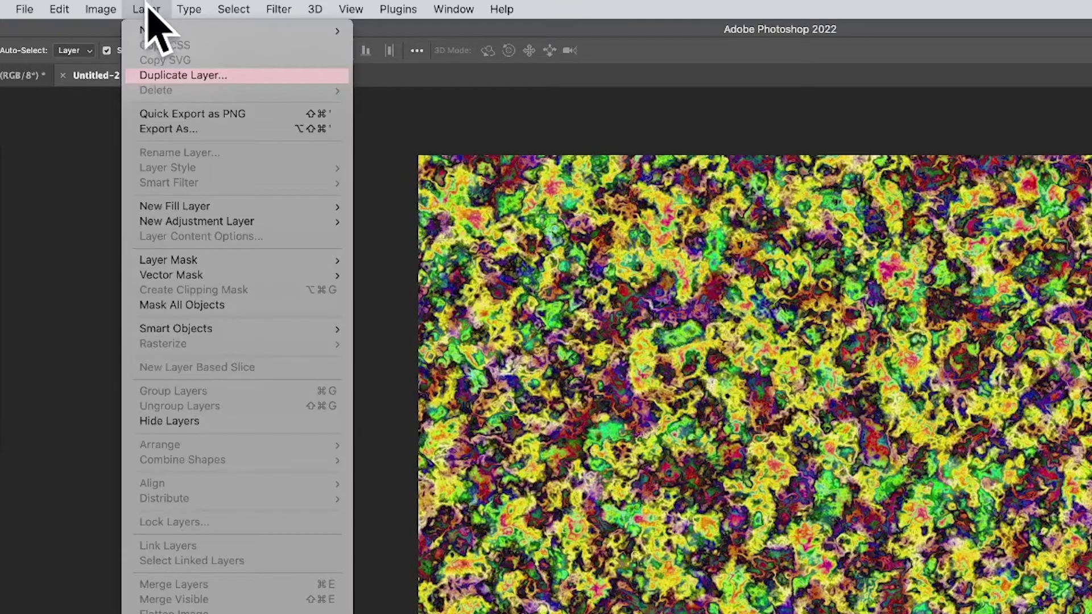
{"action": "mouse_move", "coordinate": [164, 29]}
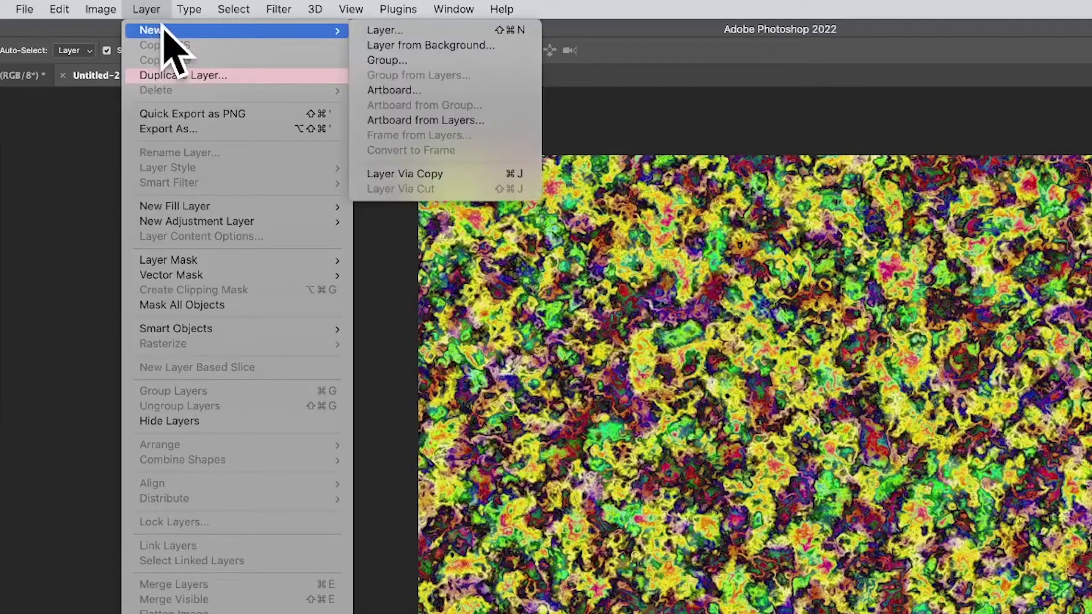
{"action": "left_click", "coordinate": [443, 30]}
{"action": "left_click", "coordinate": [896, 290]}
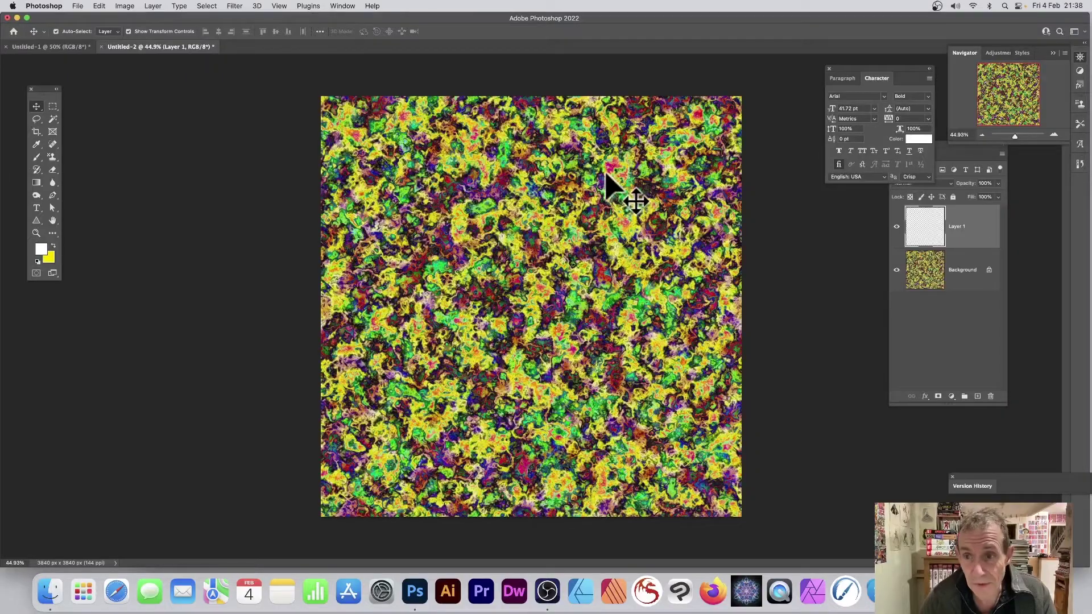
Try Difference Clouds on the empty layer and dismiss the empty-selection error.
{"action": "left_click", "coordinate": [99, 6]}
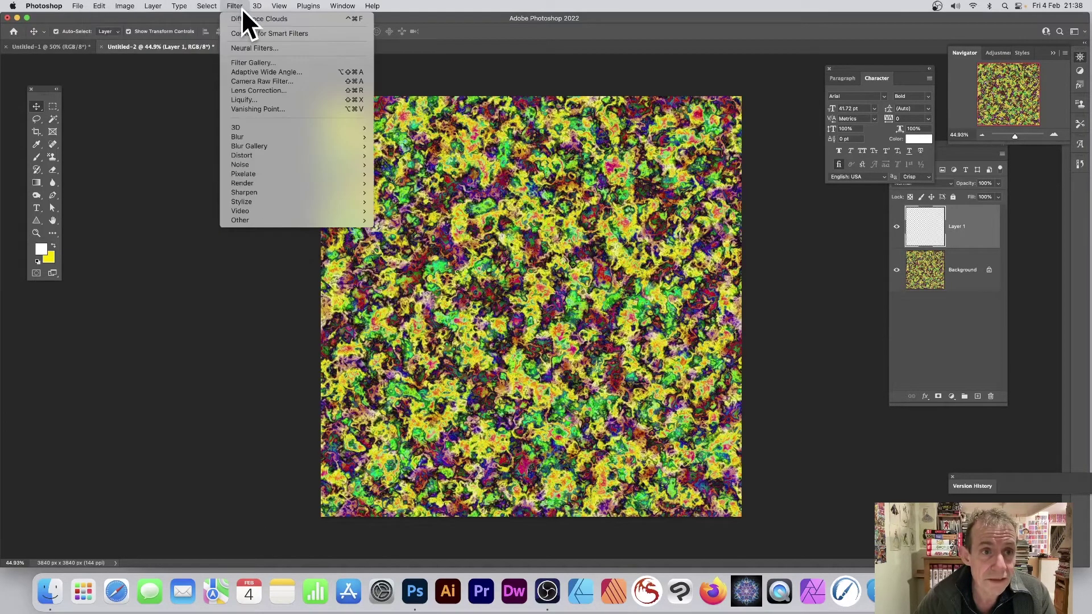
{"action": "left_click", "coordinate": [242, 18]}
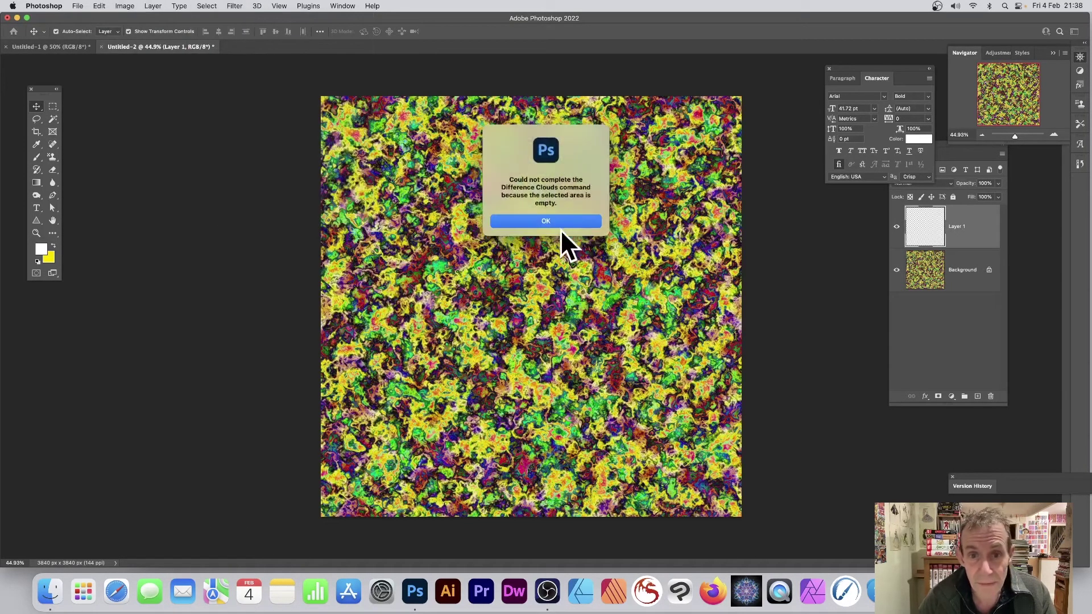
{"action": "left_click", "coordinate": [548, 216]}
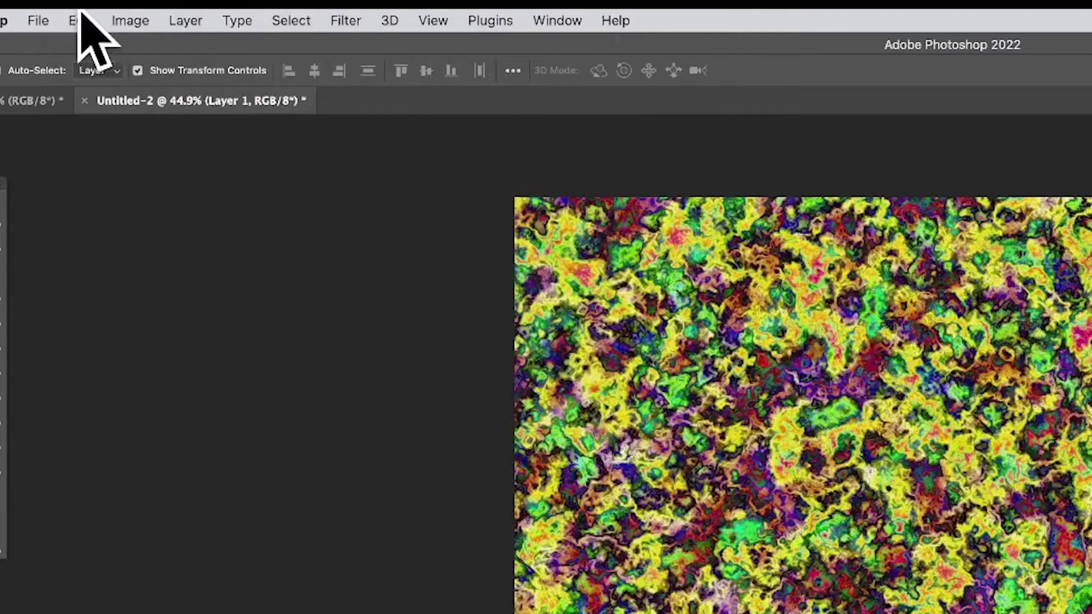
{"action": "left_click", "coordinate": [99, 6]}
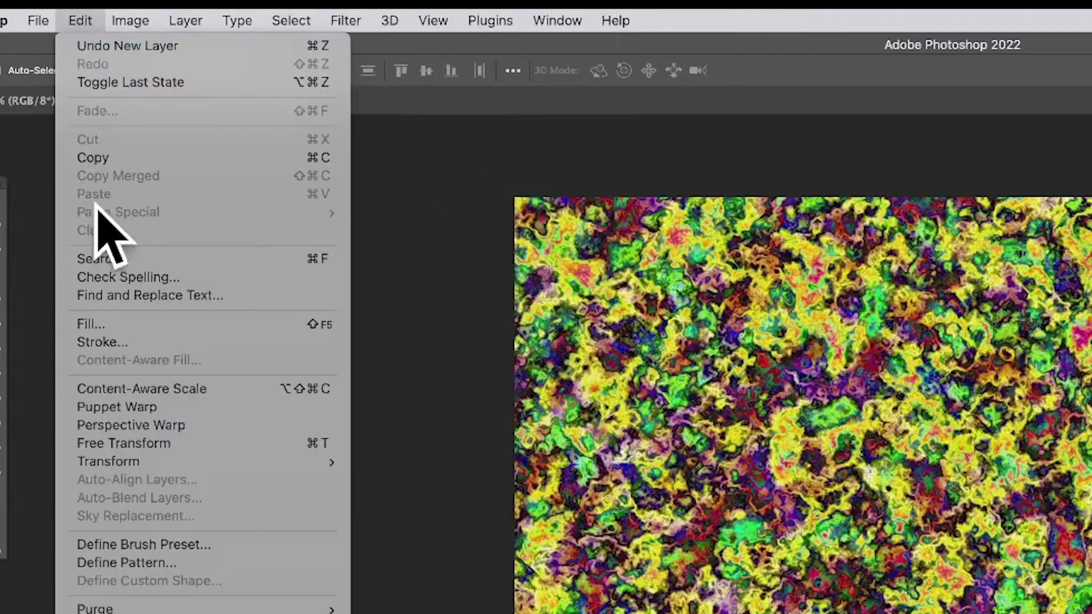
Fill Layer 1 with white, then render blue-and-black Difference Clouds over it.
{"action": "left_click", "coordinate": [137, 324]}
{"action": "left_click", "coordinate": [1002, 295]}
{"action": "key", "text": "v"}
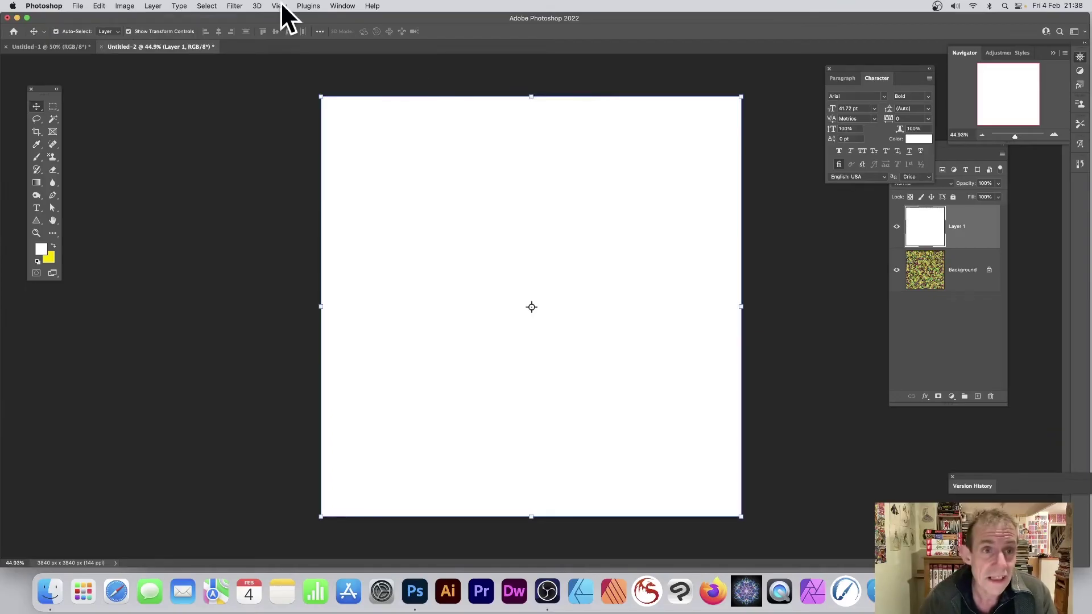
{"action": "left_click", "coordinate": [234, 7]}
{"action": "left_click", "coordinate": [259, 19]}
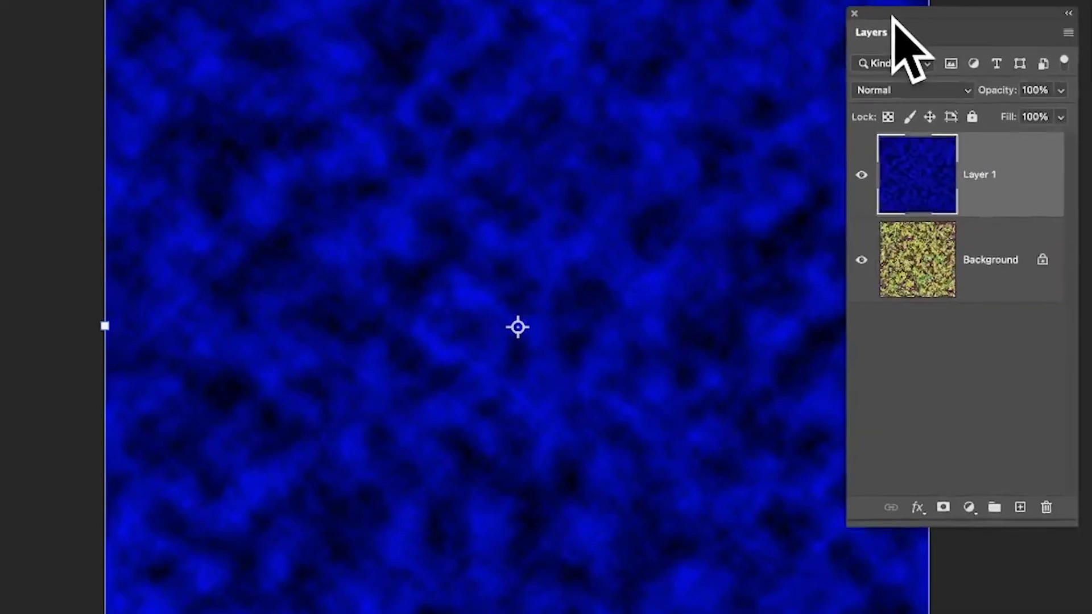
Set Layer 1 to Overlay and re-run Difference Clouds three times until the clouds turn yellow.
{"action": "left_click", "coordinate": [775, 62]}
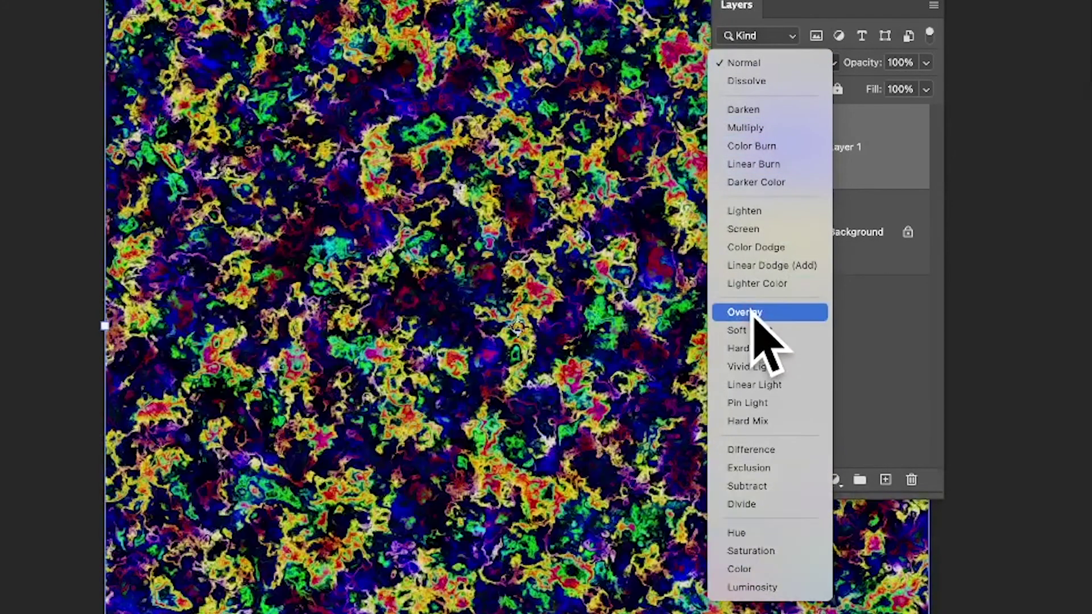
{"action": "left_click", "coordinate": [752, 313]}
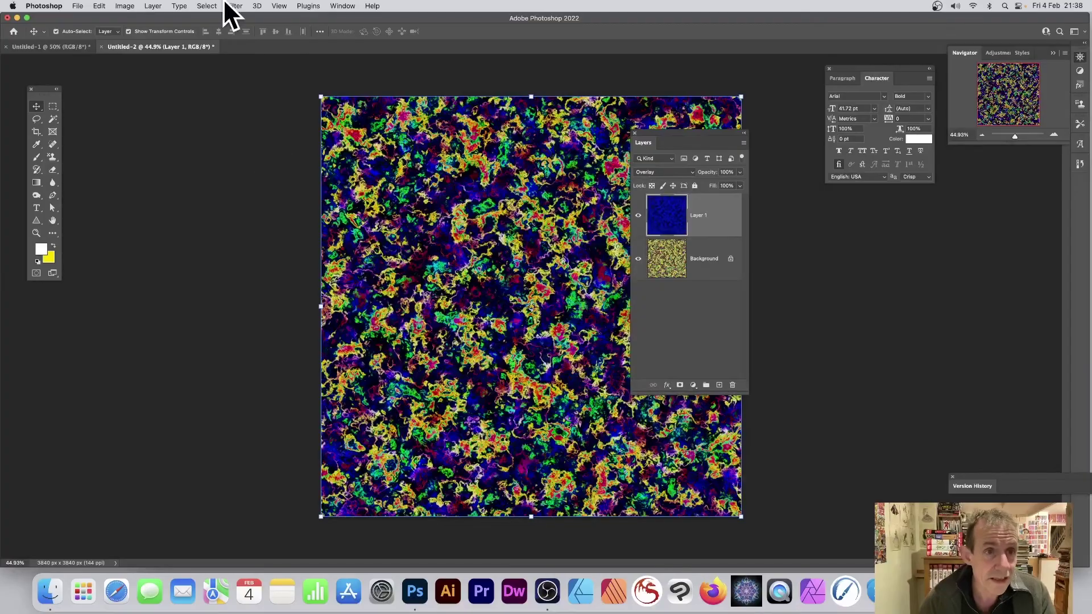
{"action": "left_click", "coordinate": [235, 6]}
{"action": "left_click", "coordinate": [235, 15]}
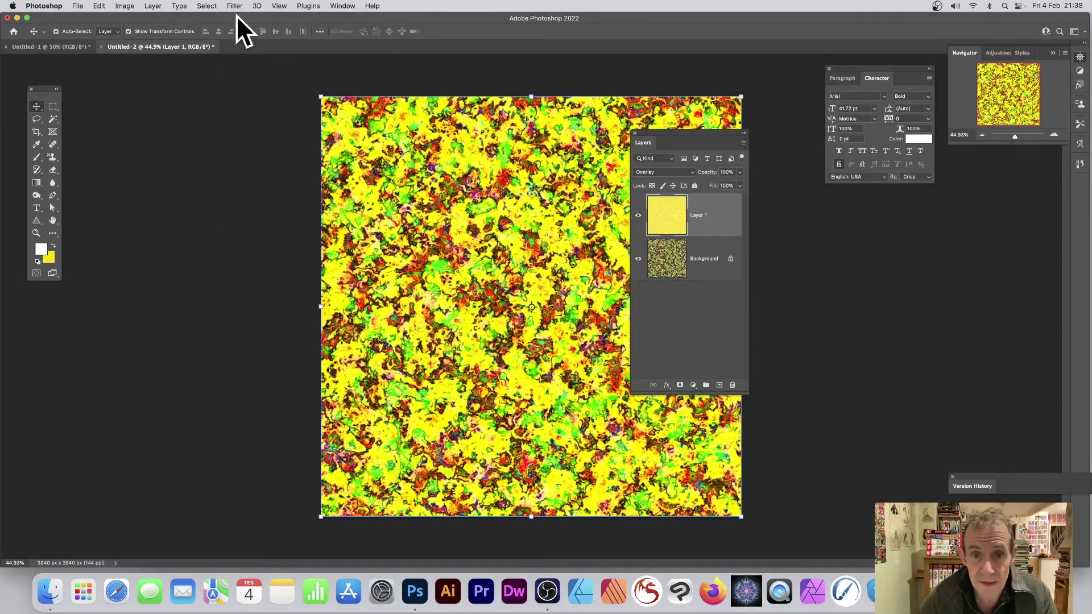
{"action": "left_click", "coordinate": [235, 6]}
{"action": "left_click", "coordinate": [236, 18]}
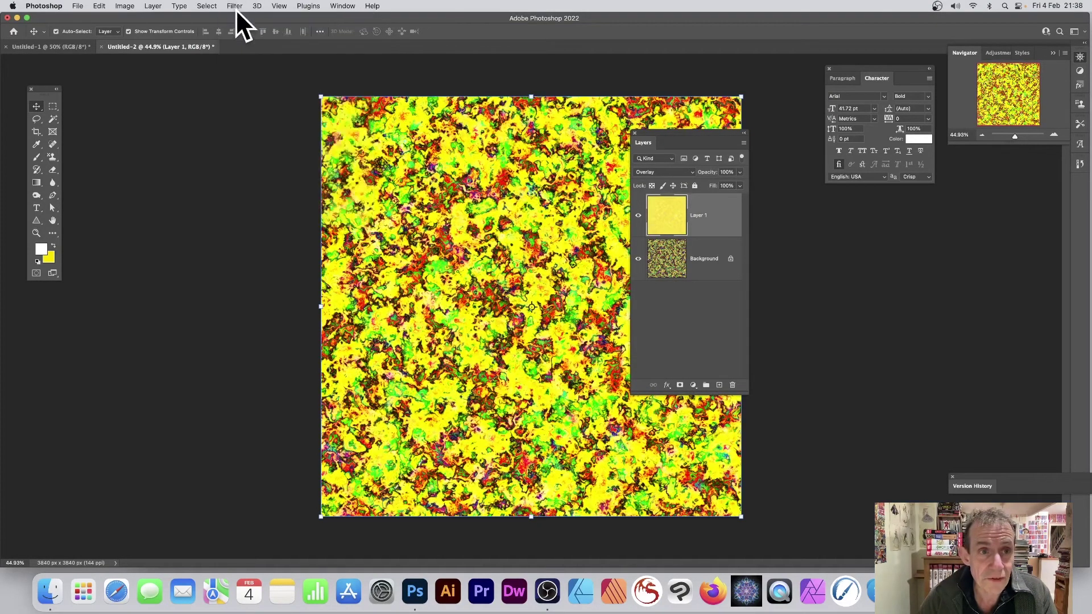
{"action": "left_click", "coordinate": [236, 6]}
{"action": "left_click", "coordinate": [236, 17]}
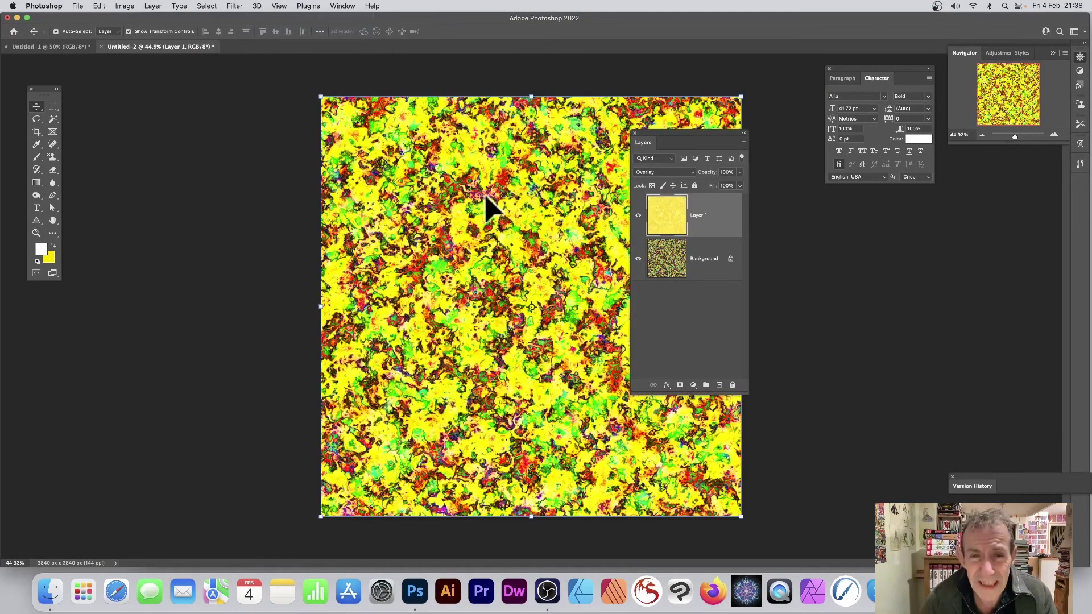
{"action": "left_click", "coordinate": [677, 253]}
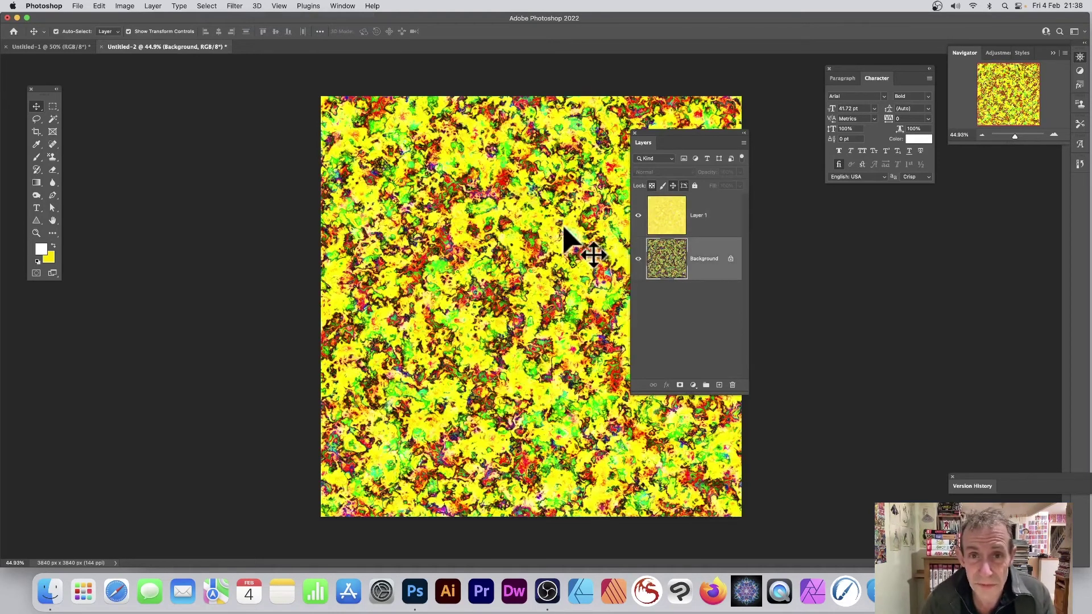
{"action": "left_click", "coordinate": [670, 207]}
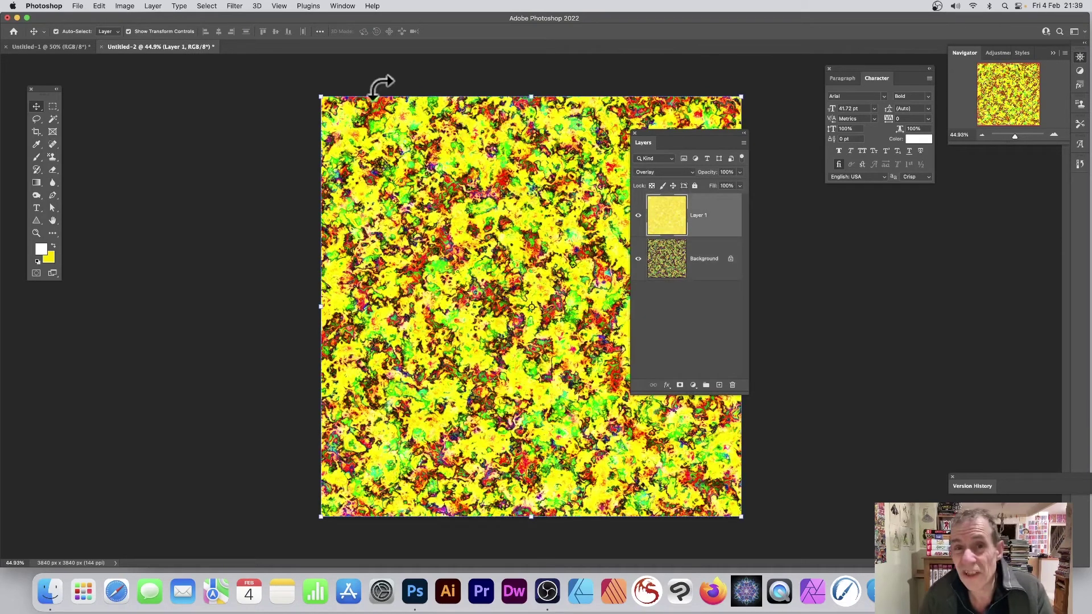
Scale Layer 1 down to about 66%, nudge it slightly, and rotate it 15°.
{"action": "left_click_drag", "start_coordinate": [322, 97], "coordinate": [437, 198]}
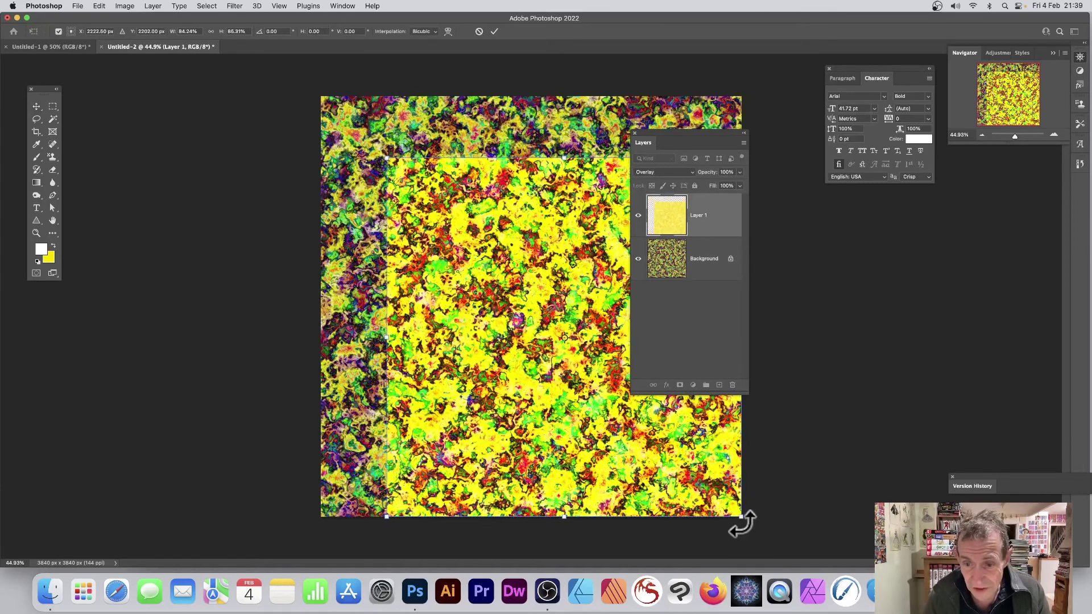
{"action": "left_click_drag", "start_coordinate": [742, 518], "coordinate": [663, 438]}
{"action": "mouse_move", "coordinate": [512, 287]}
{"action": "left_mouse_down"}
{"action": "mouse_move", "coordinate": [504, 296]}
{"action": "mouse_move", "coordinate": [520, 293]}
{"action": "left_mouse_up"}
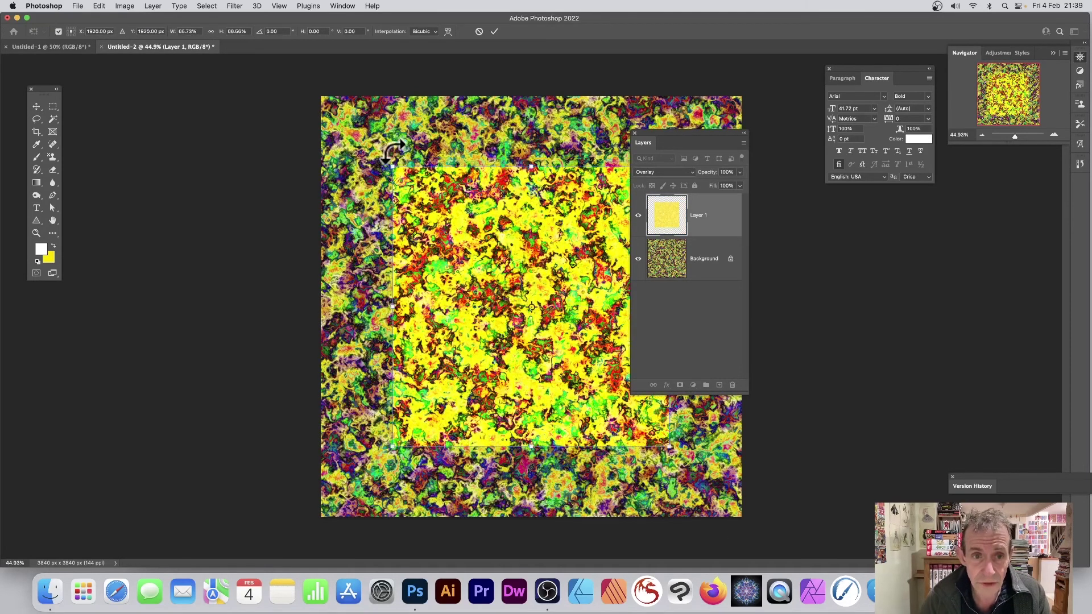
{"action": "left_click_drag", "start_coordinate": [392, 151], "coordinate": [462, 136]}
{"action": "key", "text": "Return"}
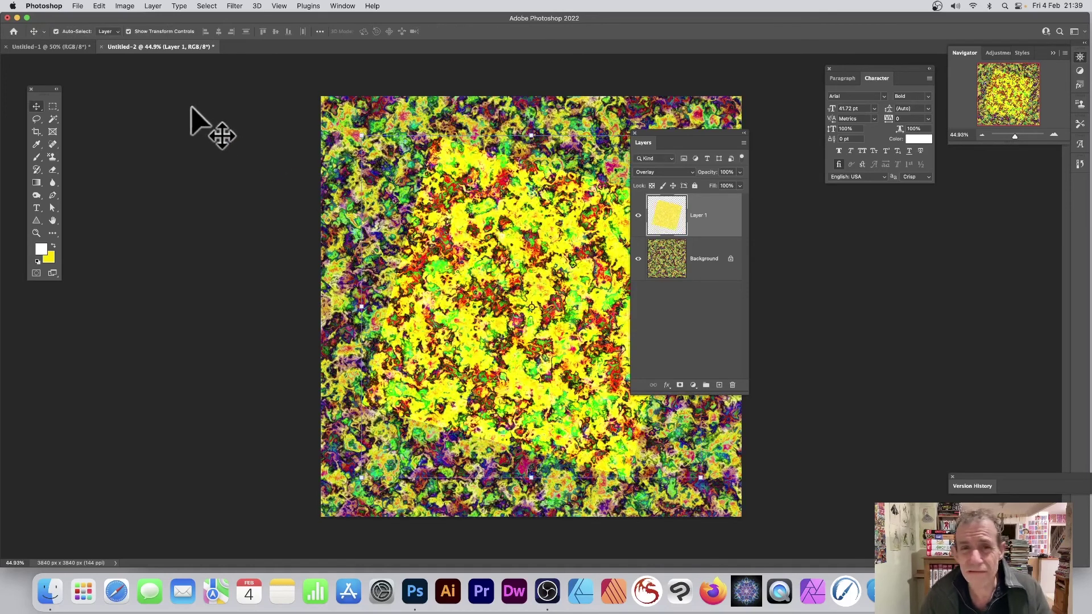